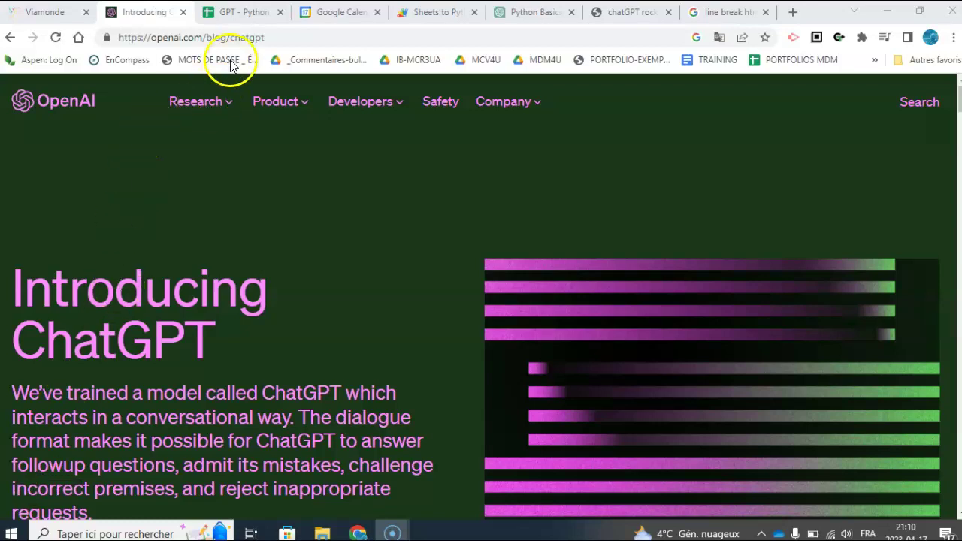
# - Switch to the GPT - Python course spreadsheet listing nine Python topics with dates
pyautogui.click(243, 12)
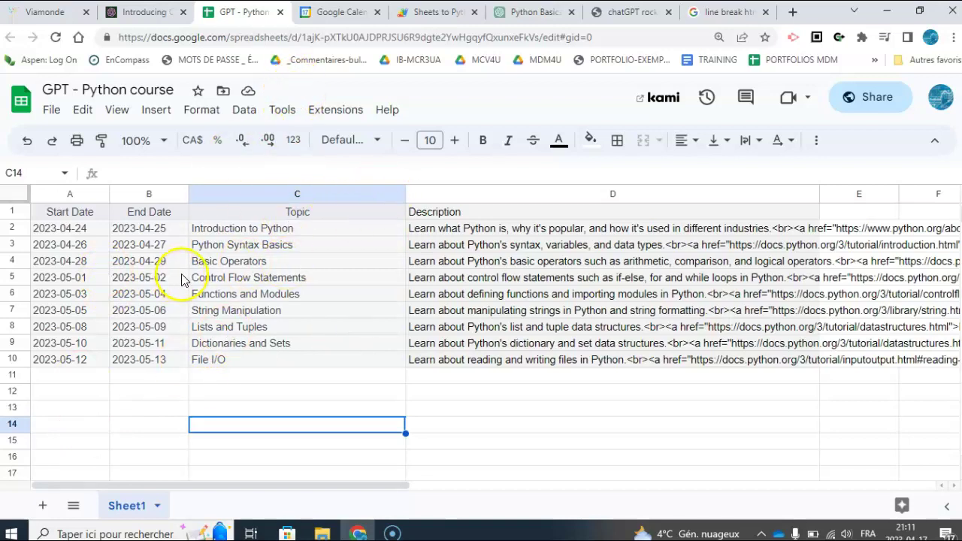
# - Check the calendar, then run createEventsFromSheet in the Sheets to Python Course Calendar project
pyautogui.click(438, 15)
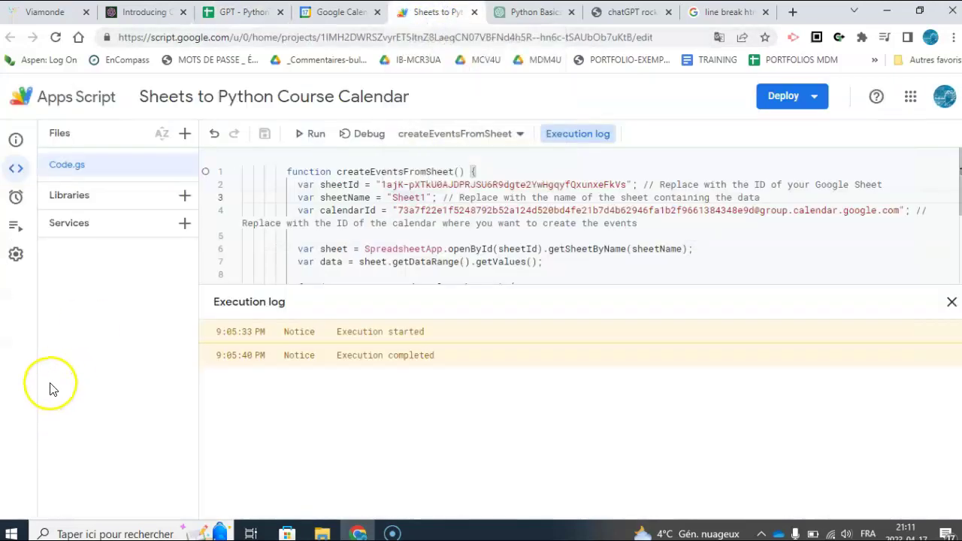
pyautogui.click(332, 12)
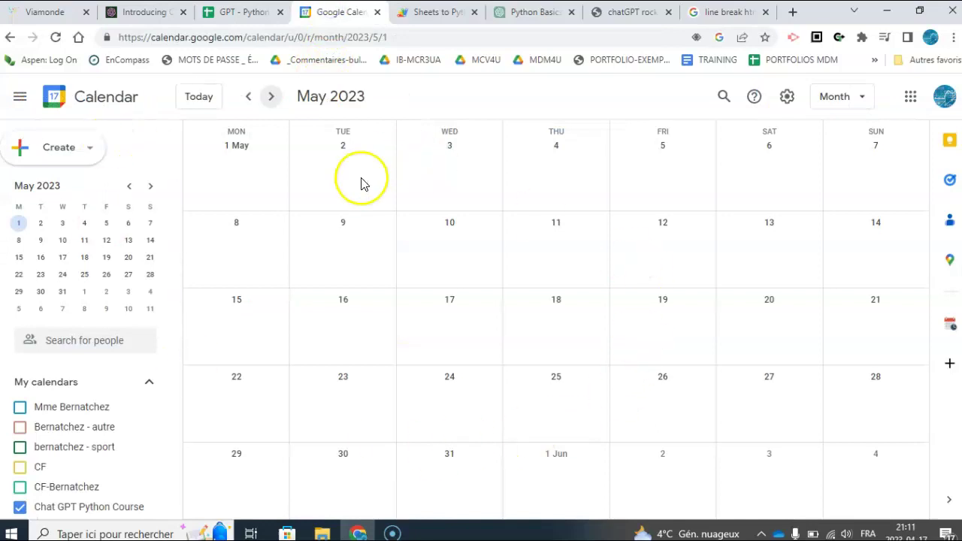
pyautogui.click(433, 15)
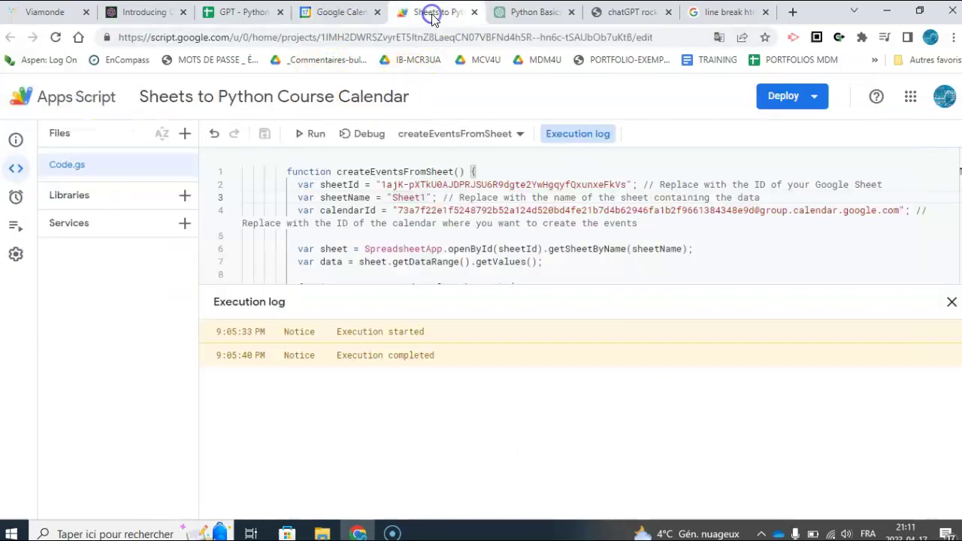
pyautogui.click(314, 134)
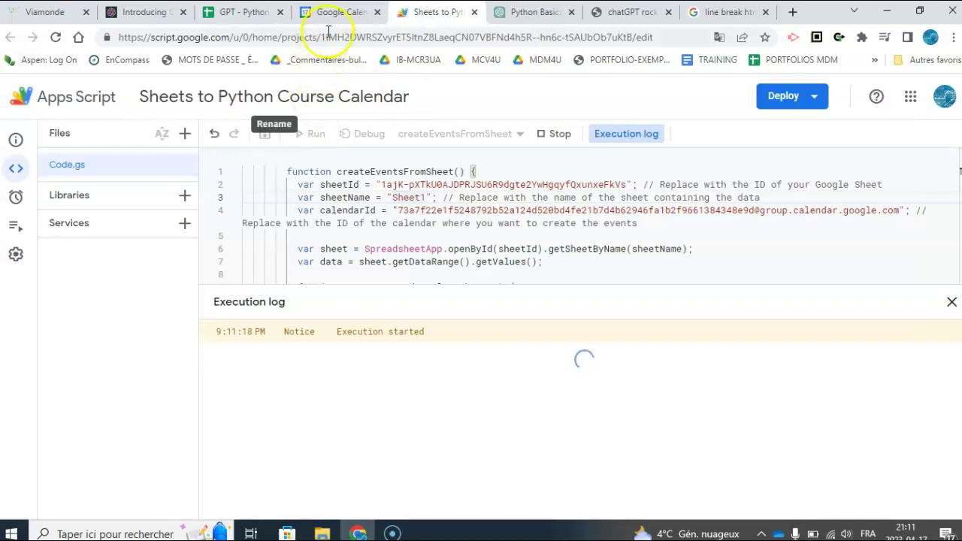
# - Review April's Introduction to Python event description and links, then view May 2023's events
pyautogui.click(348, 17)
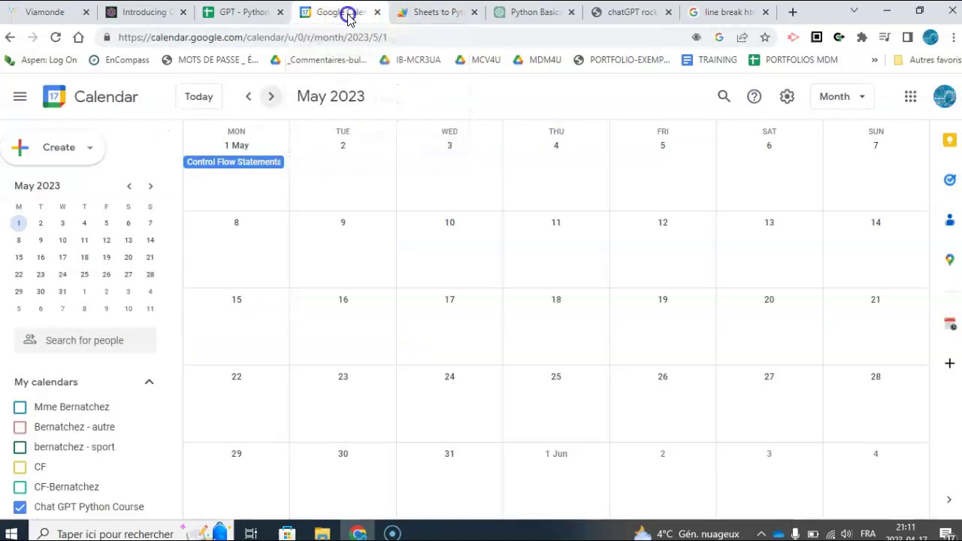
pyautogui.click(248, 97)
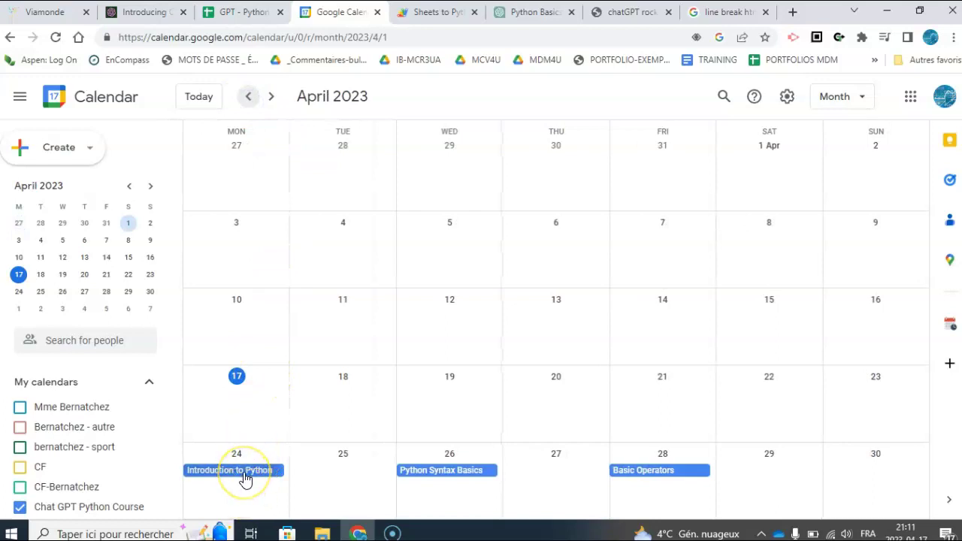
pyautogui.click(244, 479)
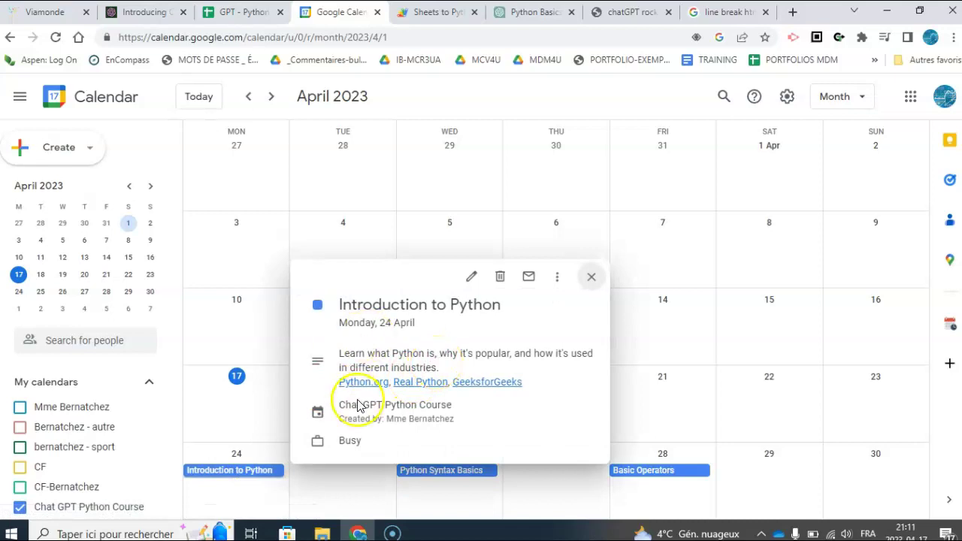
pyautogui.click(392, 350)
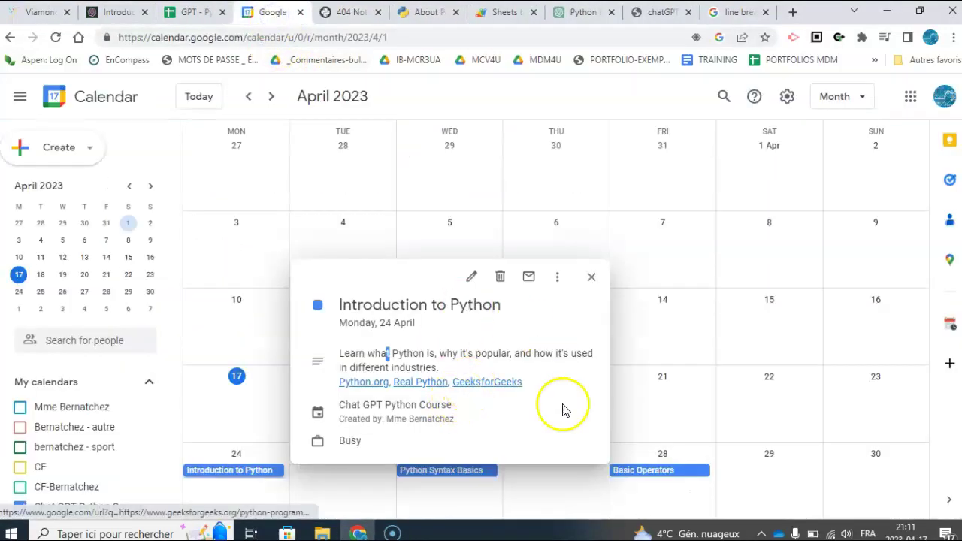
pyautogui.click(590, 276)
pyautogui.click(271, 96)
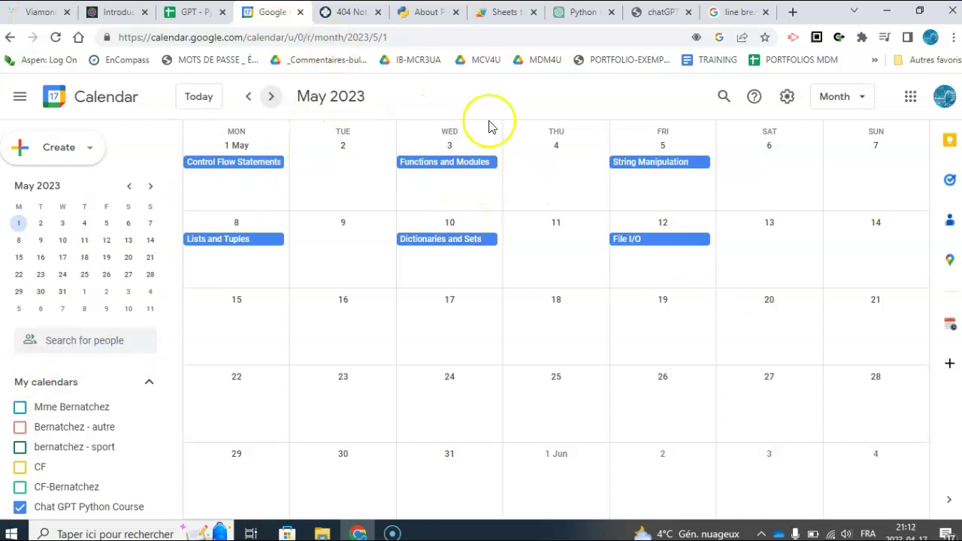
# - Ask ChatGPT for a four-week beginner Python plan table with dates, topics, descriptions and resource links
pyautogui.hotkey('ctrl', '2')
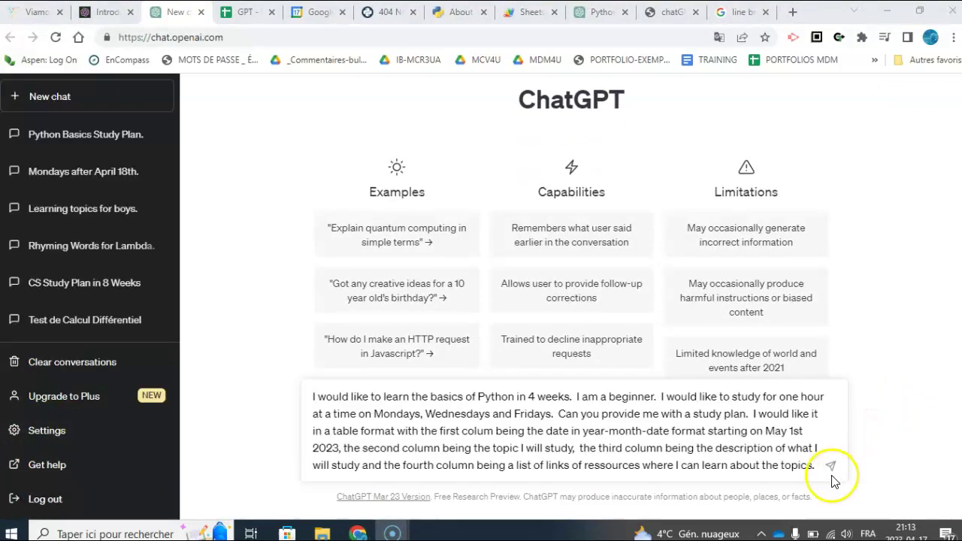
pyautogui.click(830, 469)
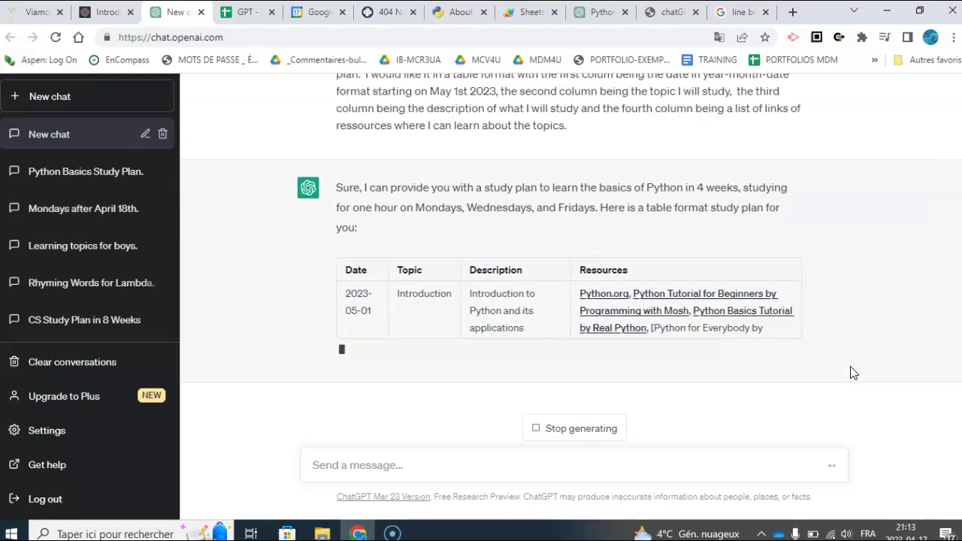
# - Scroll through the finished plan and select the table from the Date header to the Strings row
pyautogui.scroll(2, 829, 187)
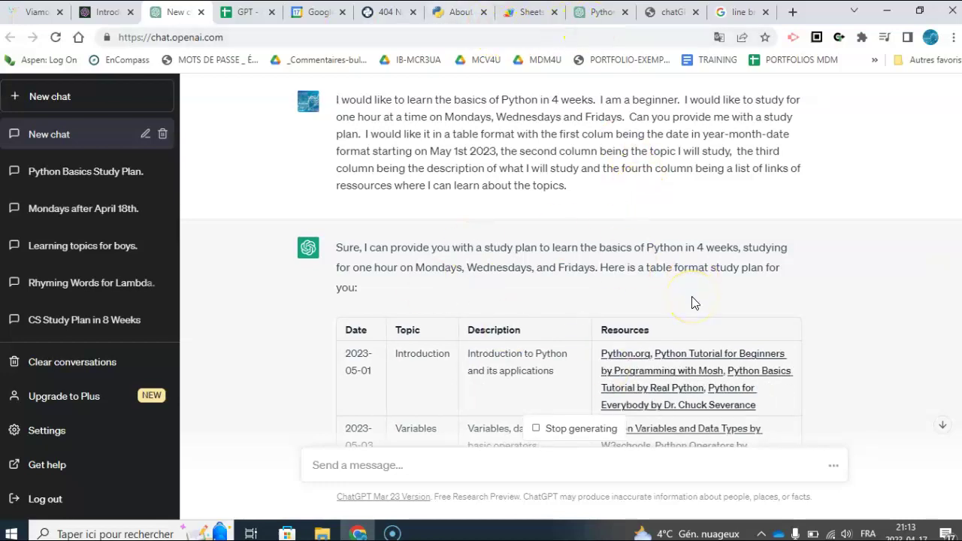
pyautogui.scroll(-4, 692, 302)
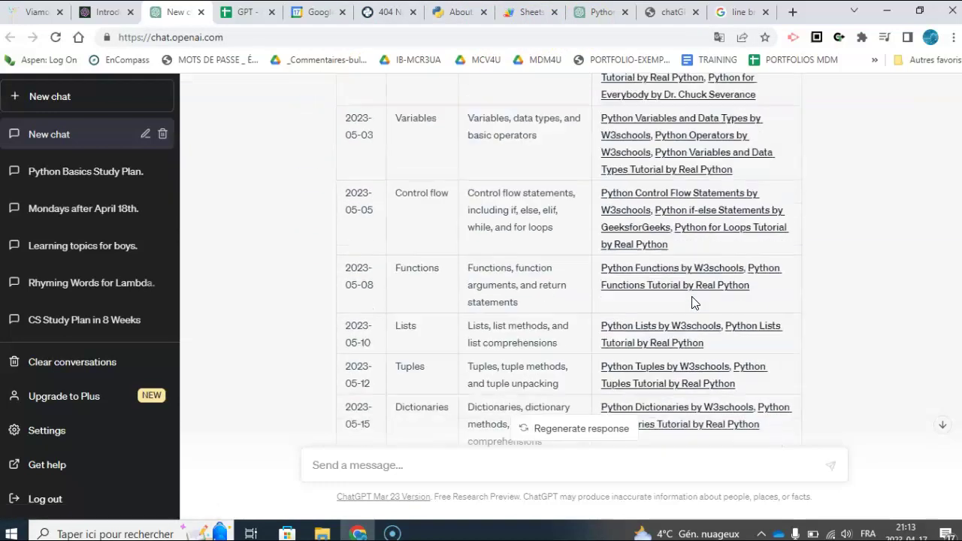
pyautogui.scroll(-3, 693, 302)
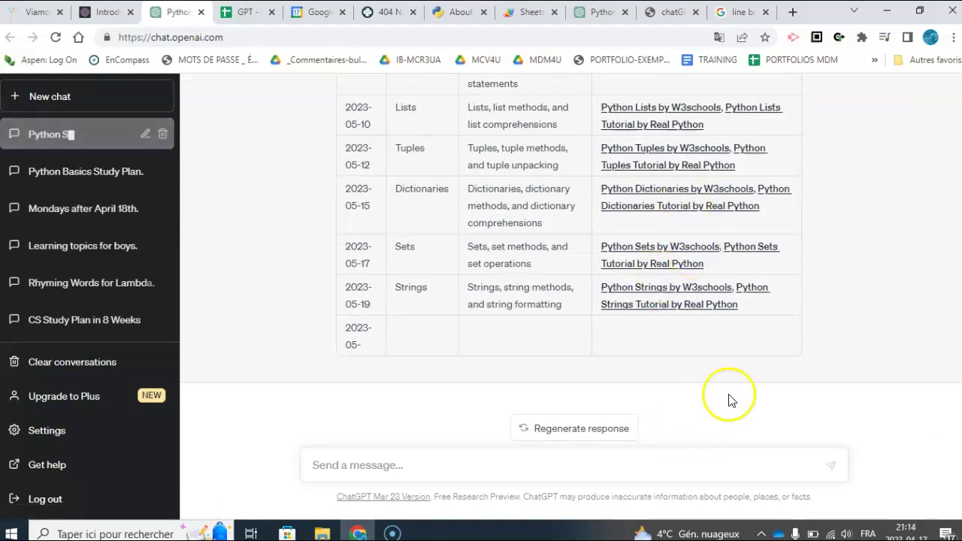
pyautogui.scroll(3, 759, 269)
pyautogui.scroll(-3, 759, 275)
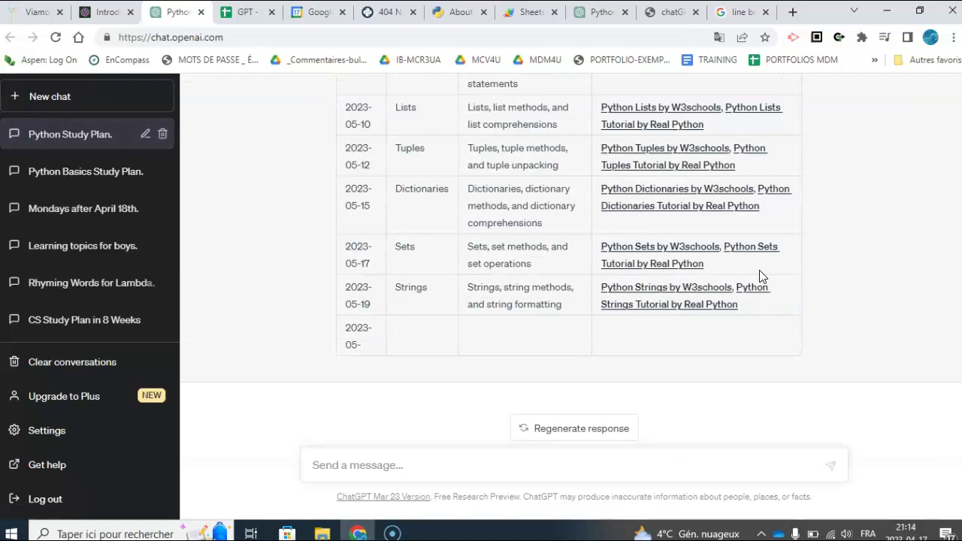
pyautogui.scroll(3, 761, 257)
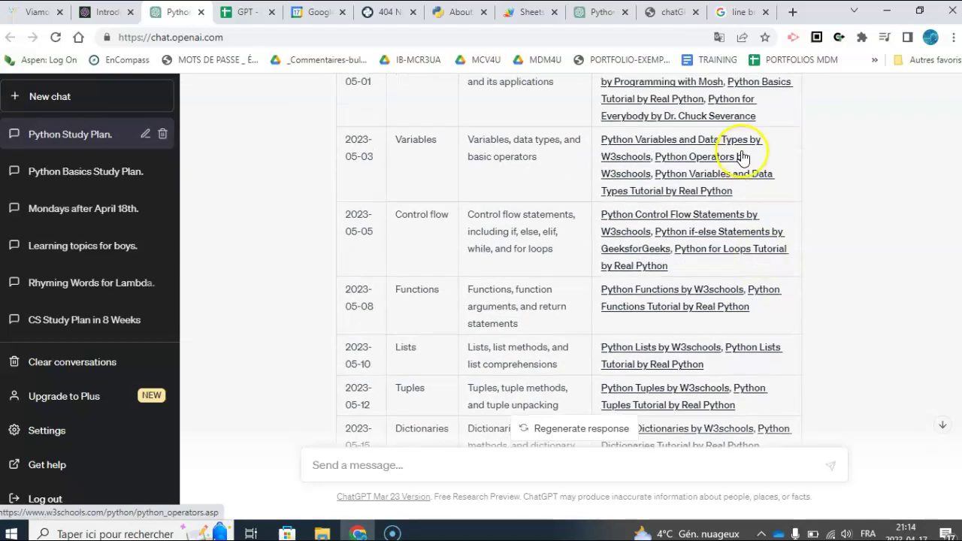
pyautogui.scroll(1, 743, 402)
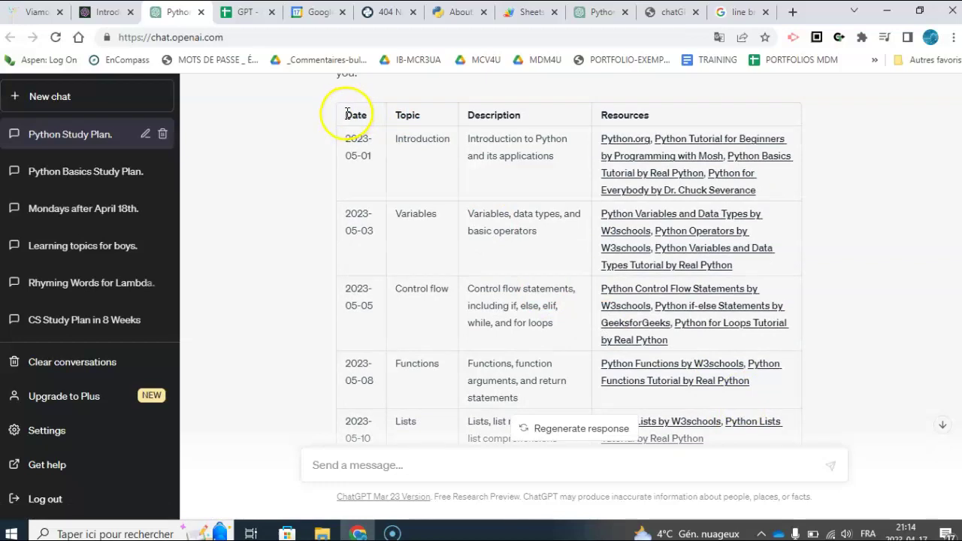
pyautogui.moveTo(346, 114); pyautogui.dragTo(769, 314)
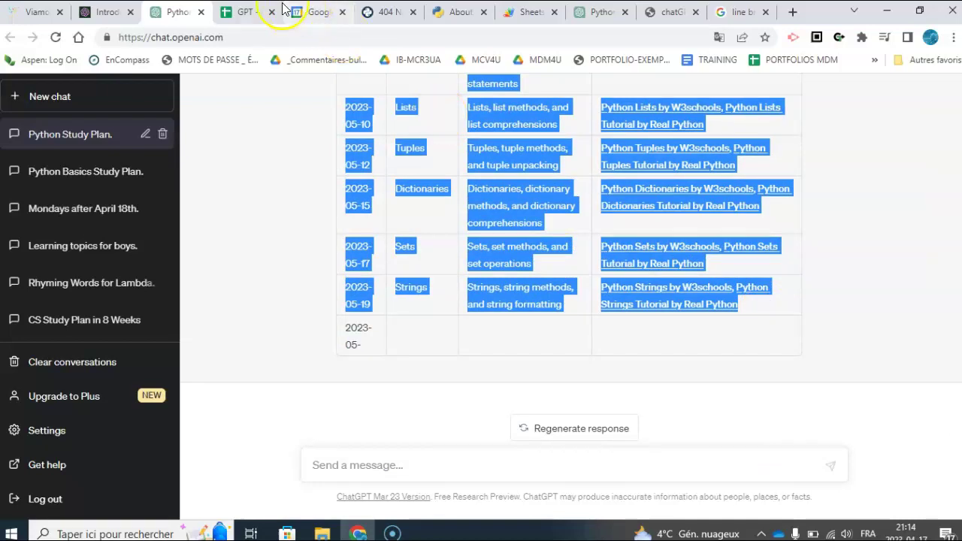
# - Paste the copied study plan table into a new Sheet2 of the spreadsheet
pyautogui.click(248, 11)
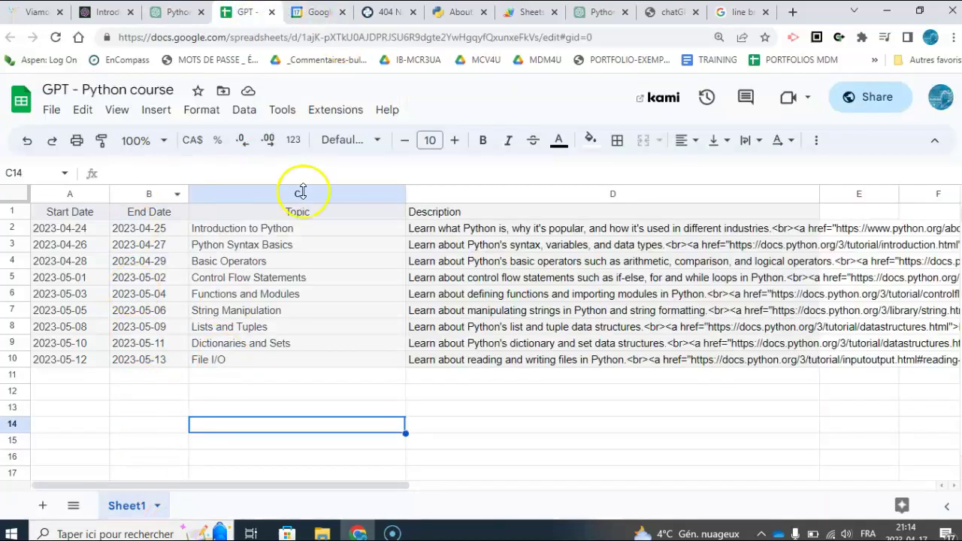
pyautogui.click(43, 505)
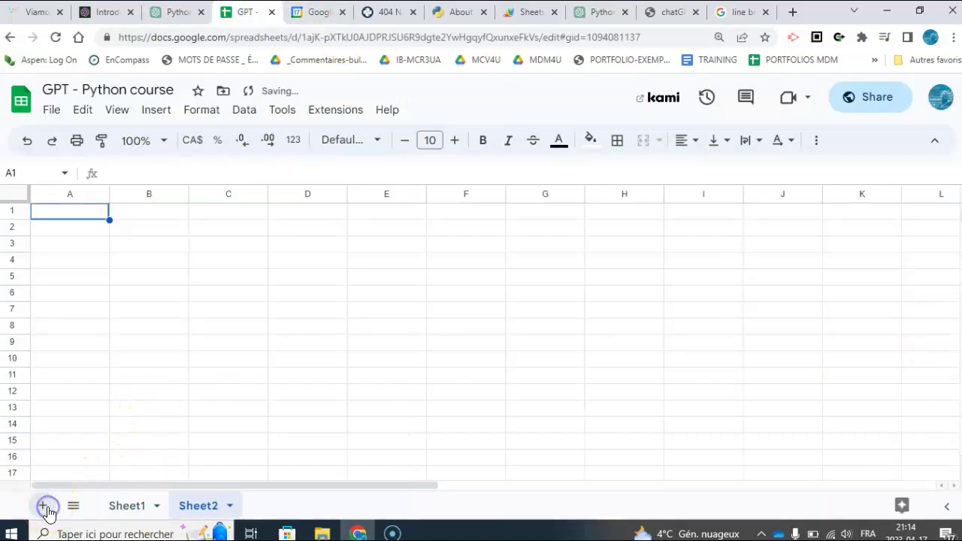
pyautogui.hotkey('ctrl', 'v')
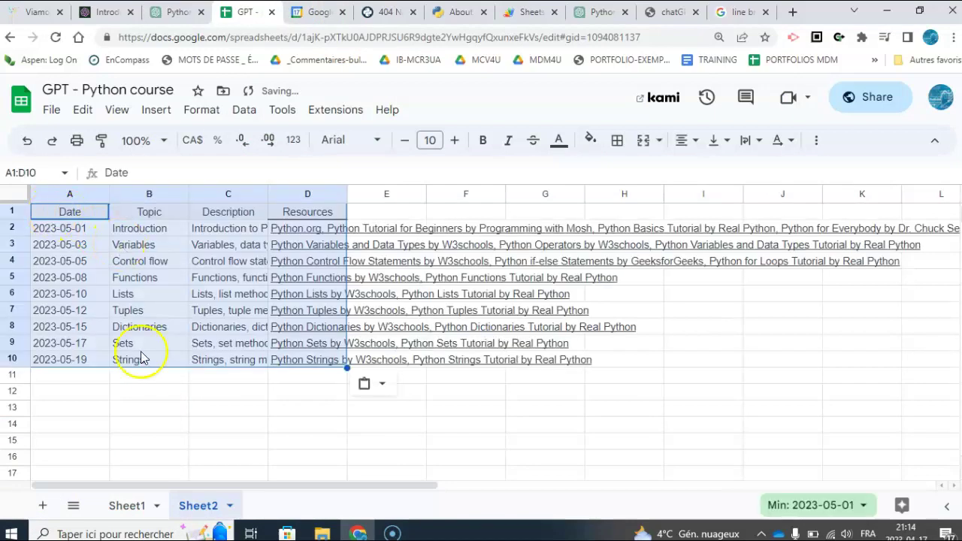
# - Widen the Resources column and inspect row 2's links
pyautogui.click(172, 394)
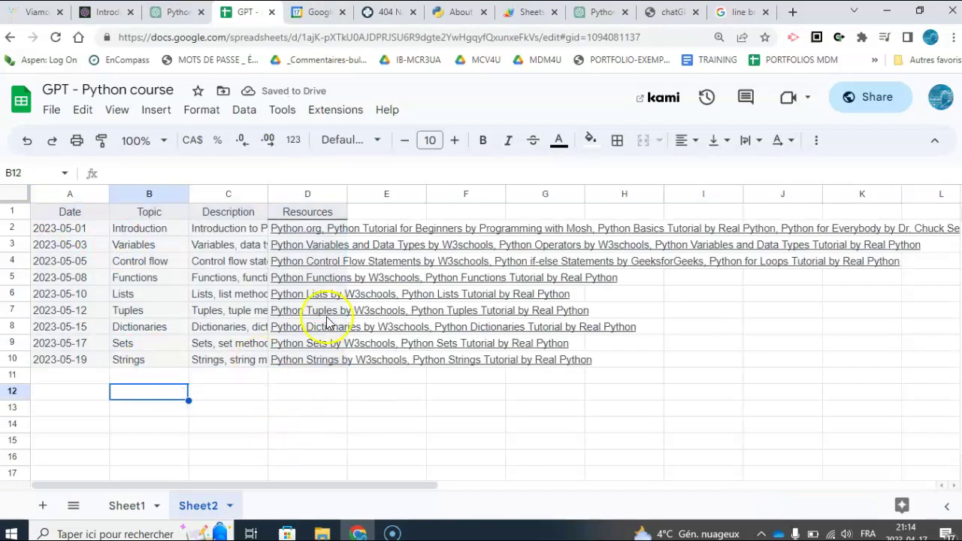
pyautogui.moveTo(346, 194); pyautogui.dragTo(650, 226)
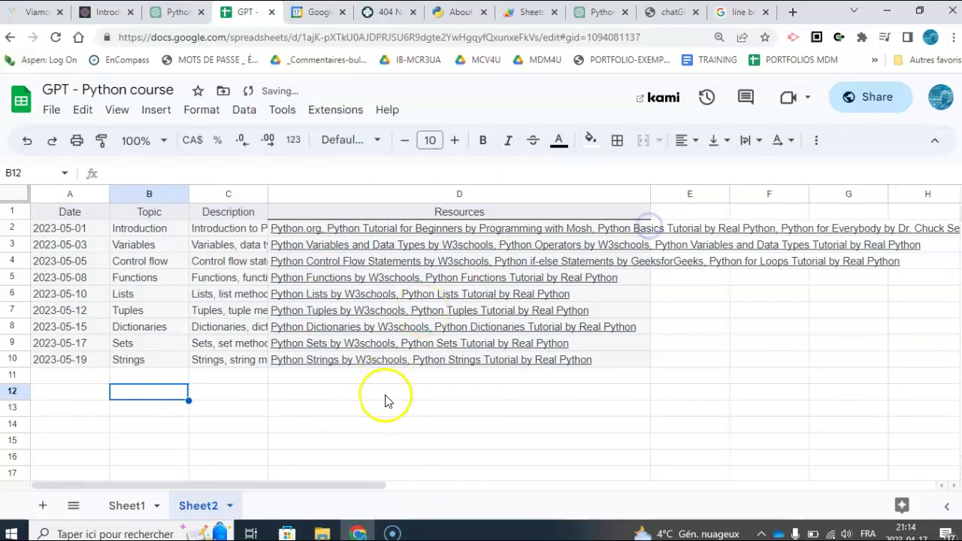
pyautogui.click(385, 398)
pyautogui.click(323, 228)
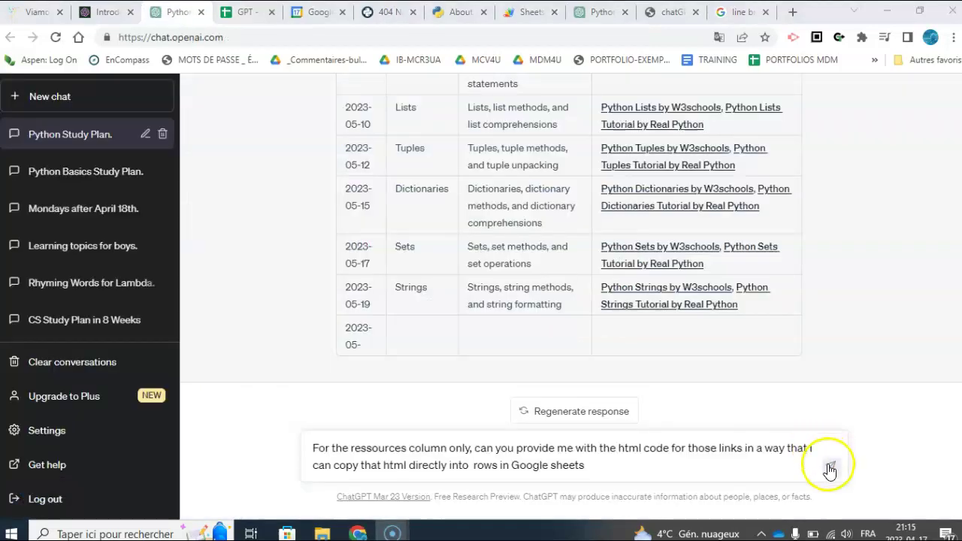
# - Send ChatGPT the follow-up asking for HTML link code for the resources column
pyautogui.click(829, 470)
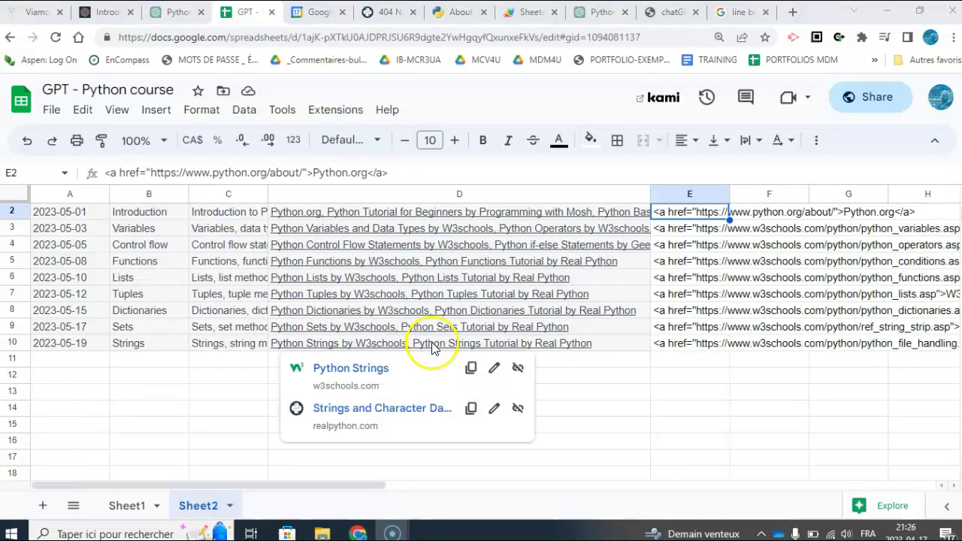
# - Inspect the pasted HTML anchor code in cell E3
pyautogui.click(628, 379)
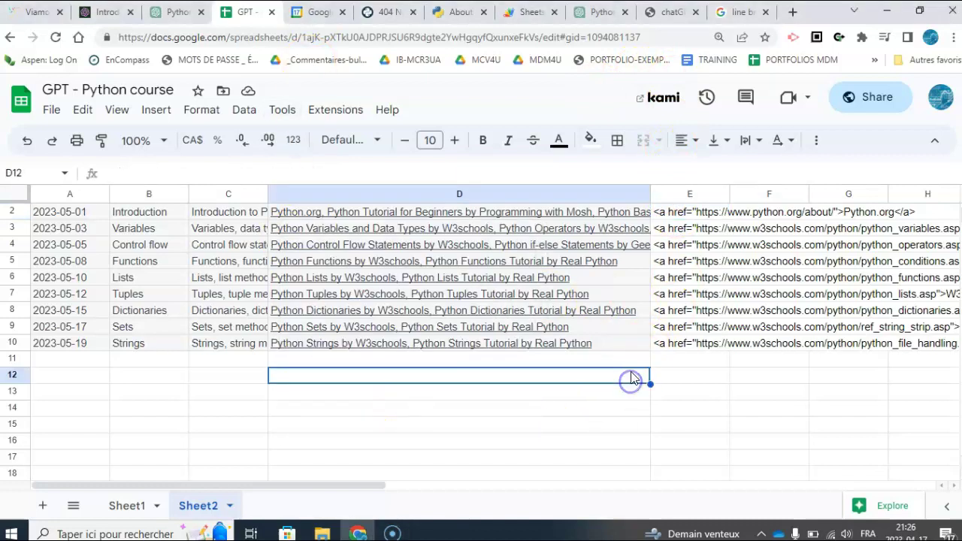
pyautogui.click(682, 234)
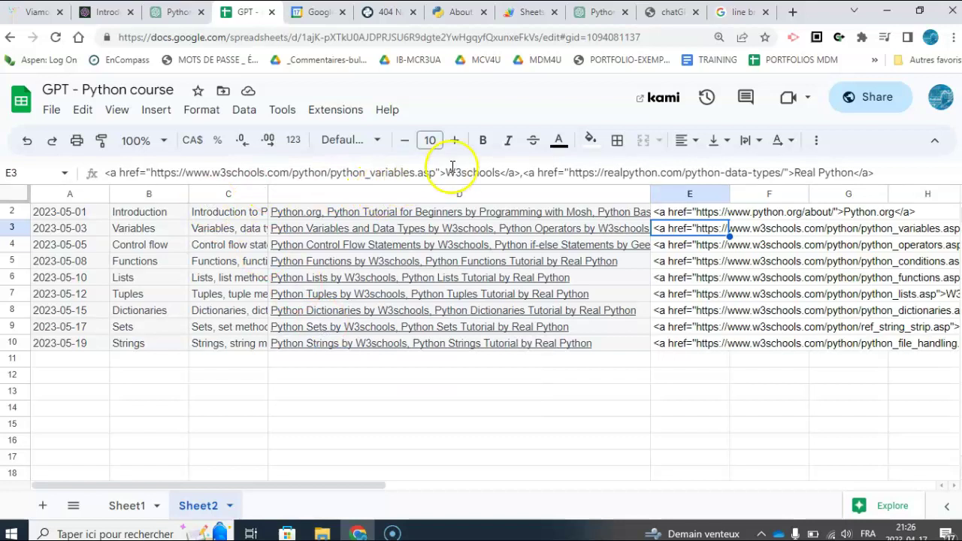
pyautogui.click(523, 173)
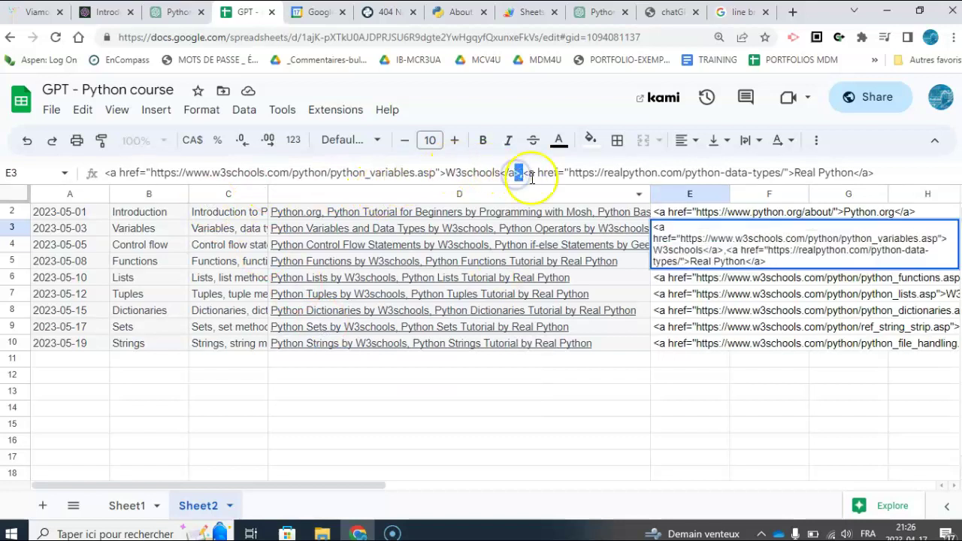
pyautogui.click(644, 385)
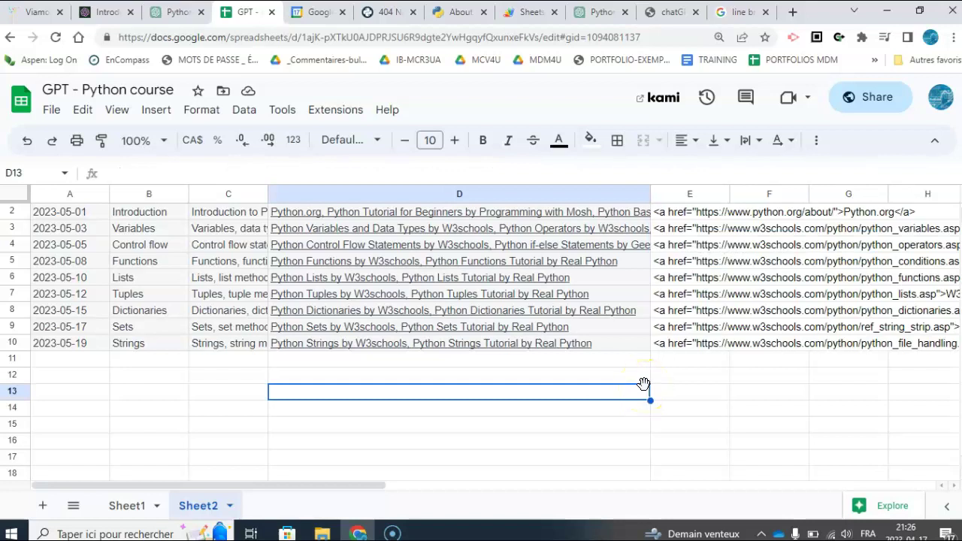
# - Delete column D holding the plain resource titles
pyautogui.moveTo(554, 244)
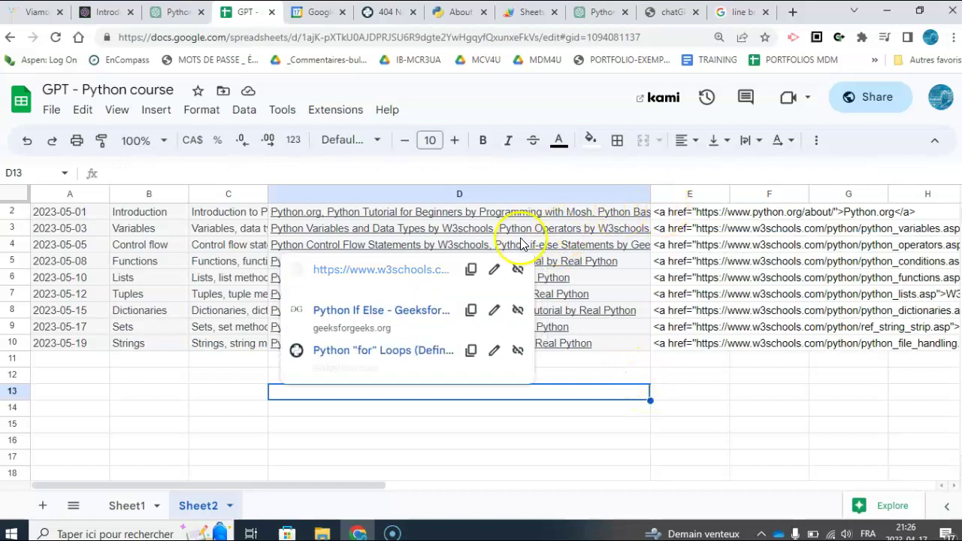
pyautogui.moveTo(419, 225)
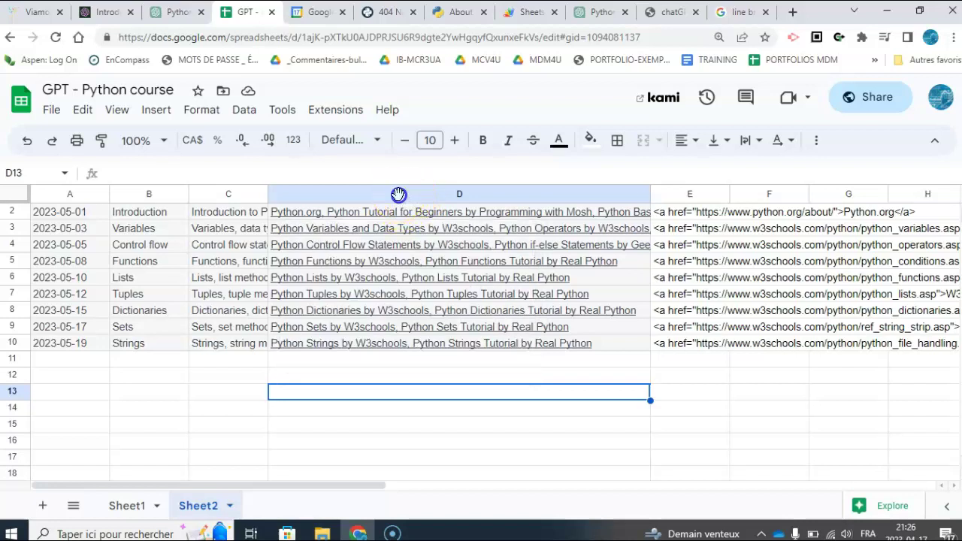
pyautogui.click(398, 194)
pyautogui.rightClick(398, 194)
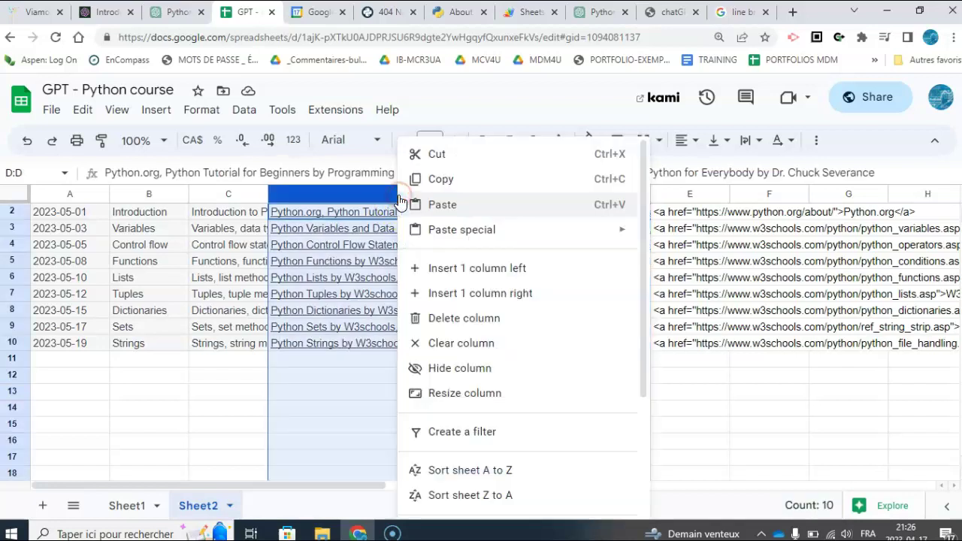
pyautogui.click(456, 323)
# - Check C2 and D2, then start a CONCATENATE formula in E2 with description cell C2
pyautogui.click(218, 392)
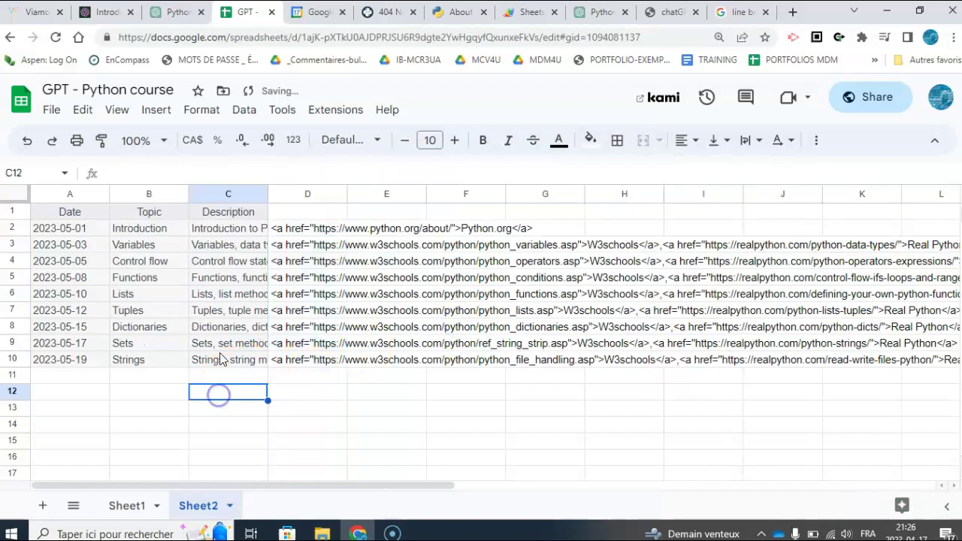
pyautogui.click(213, 229)
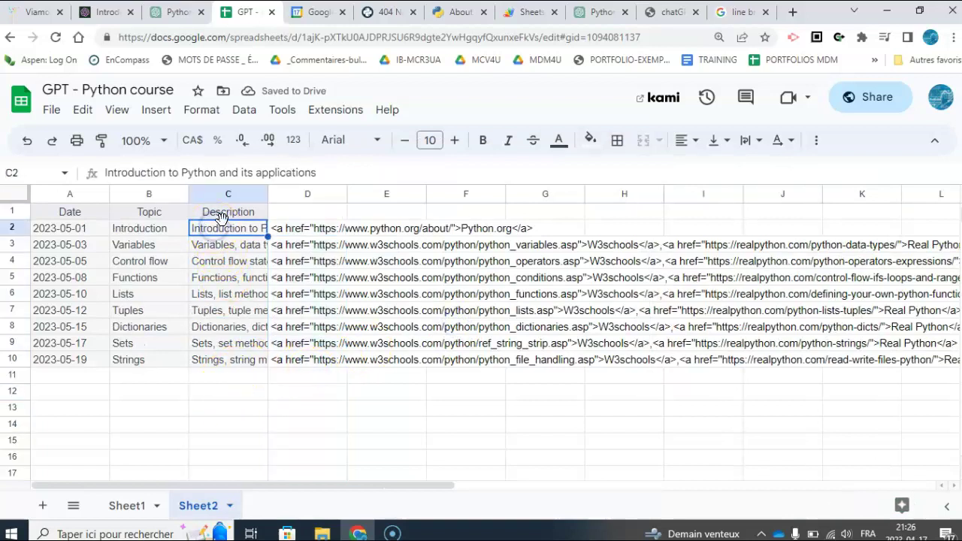
pyautogui.click(296, 233)
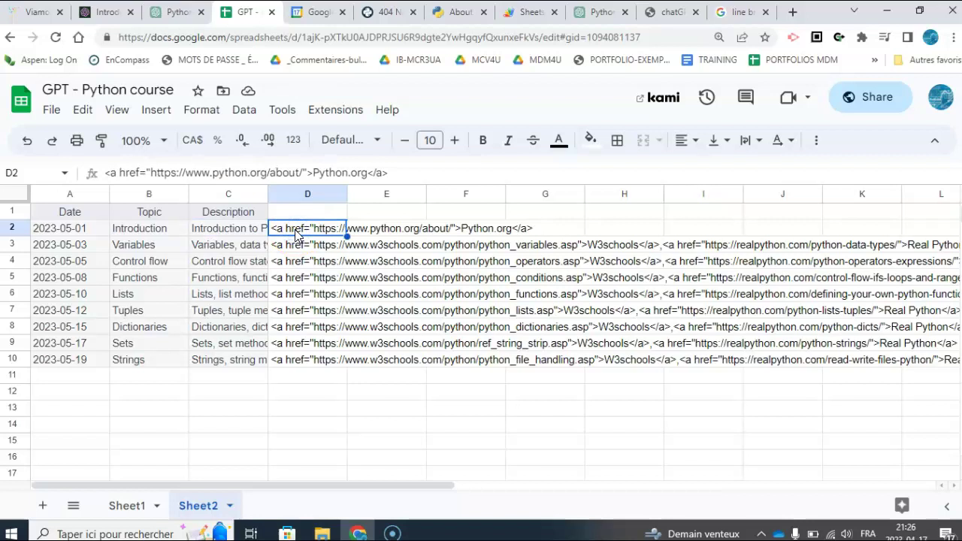
pyautogui.click(376, 225)
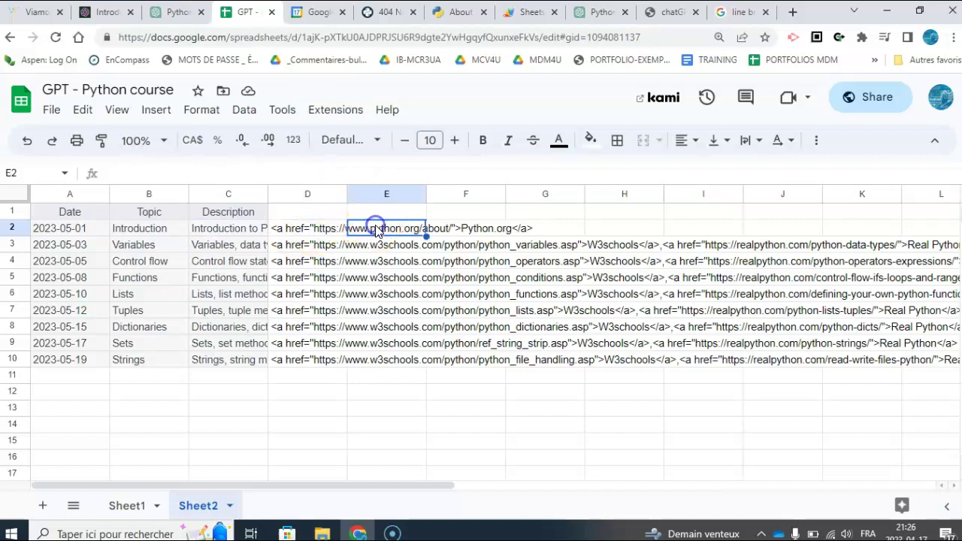
pyautogui.write('=Con')
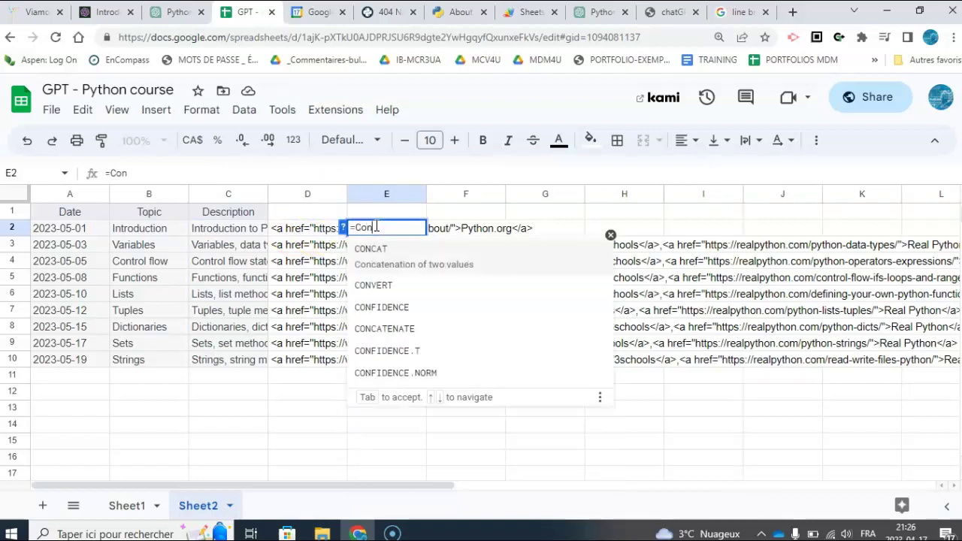
pyautogui.click(392, 329)
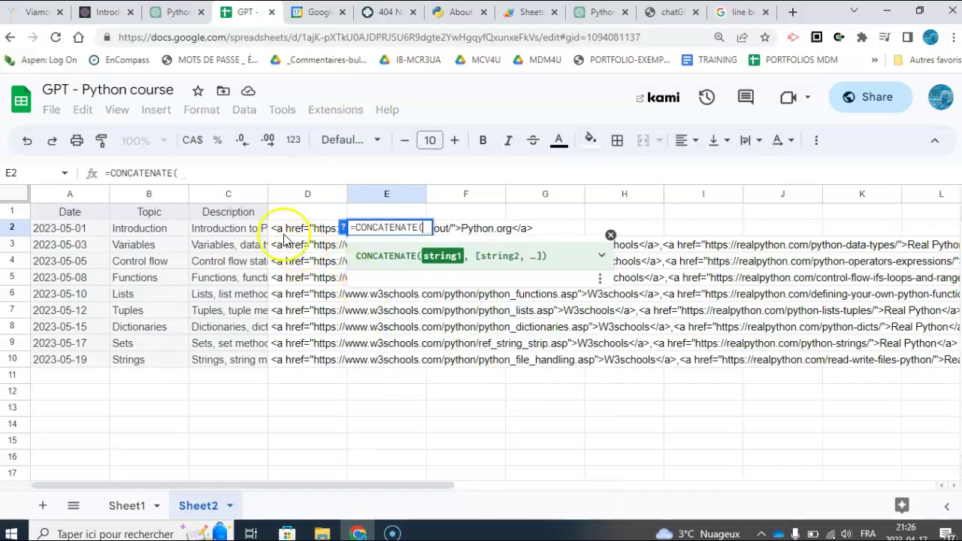
pyautogui.click(239, 229)
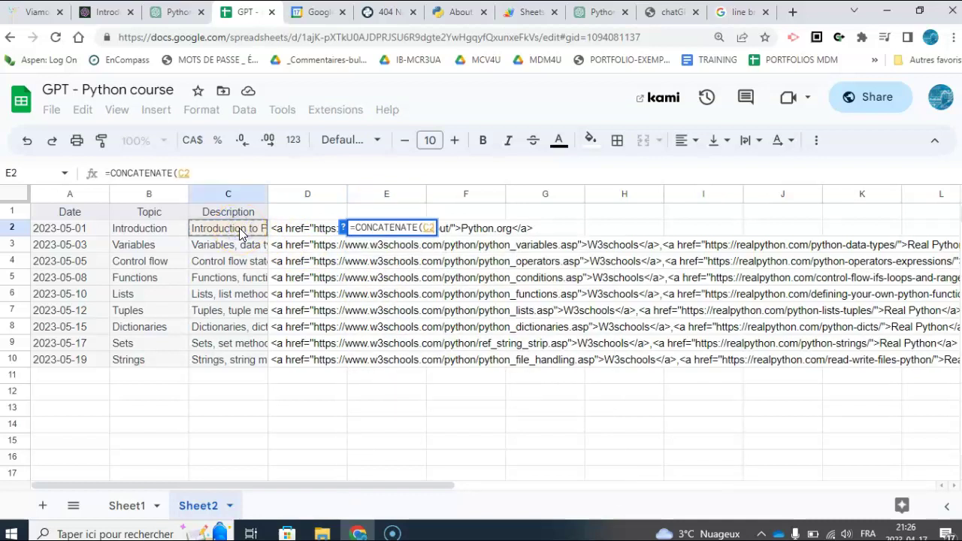
# - Complete E2's formula as =CONCATENATE(C2, "<br>", D2) and commit it
pyautogui.write(',')
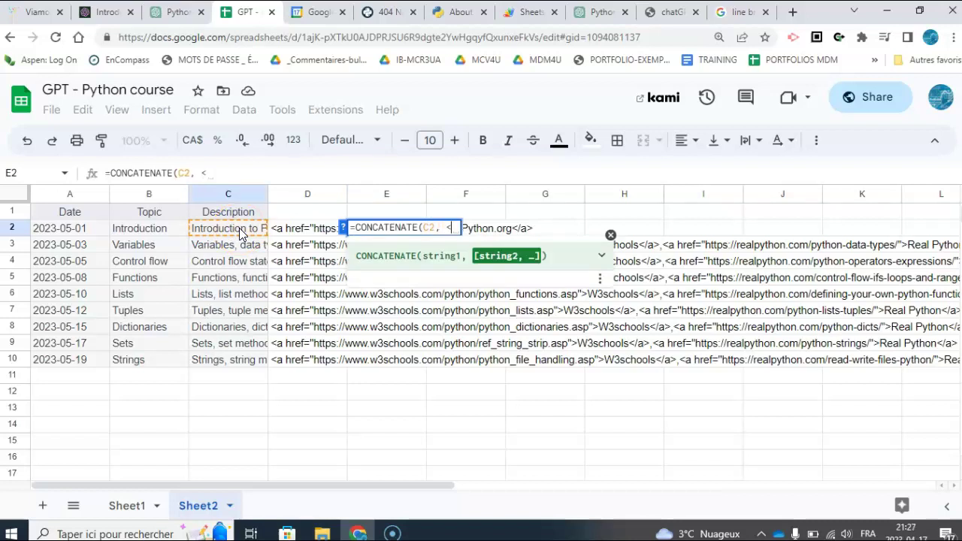
pyautogui.write('<br')
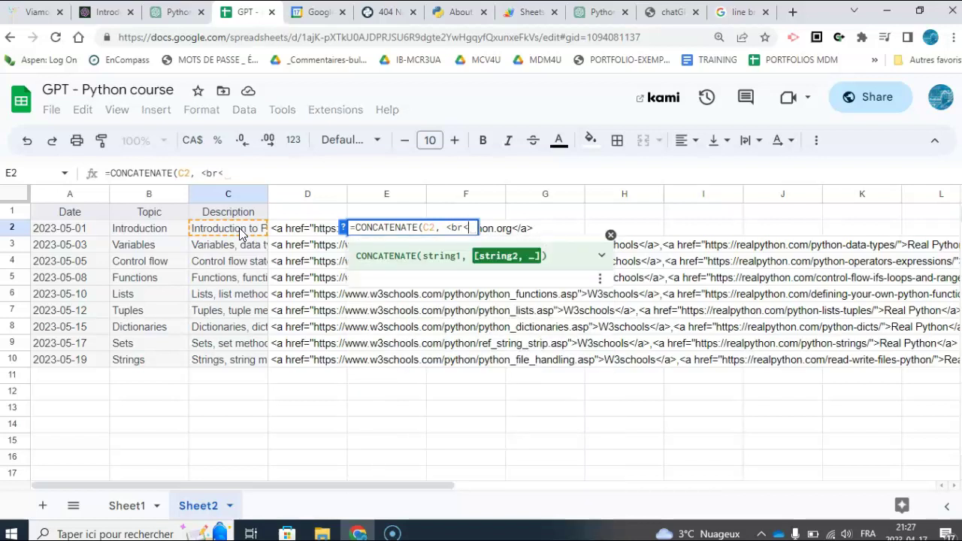
pyautogui.write('>')
pyautogui.press('Left')
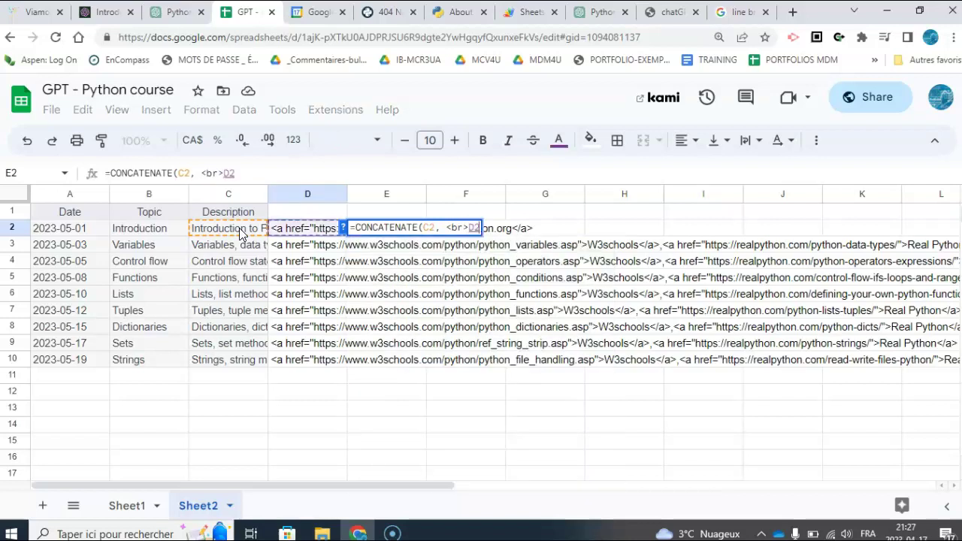
pyautogui.press('BackSpace')
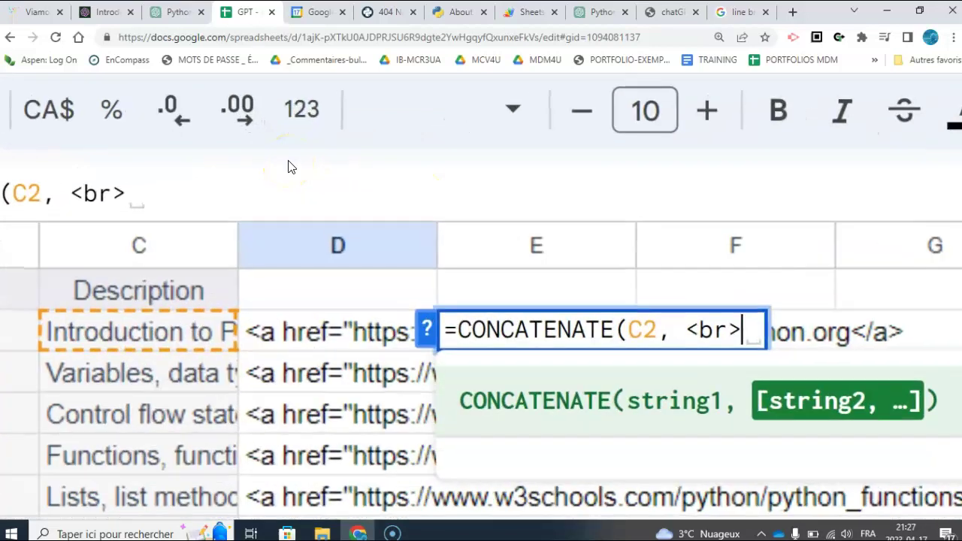
pyautogui.click(688, 327)
pyautogui.write('"<br>')
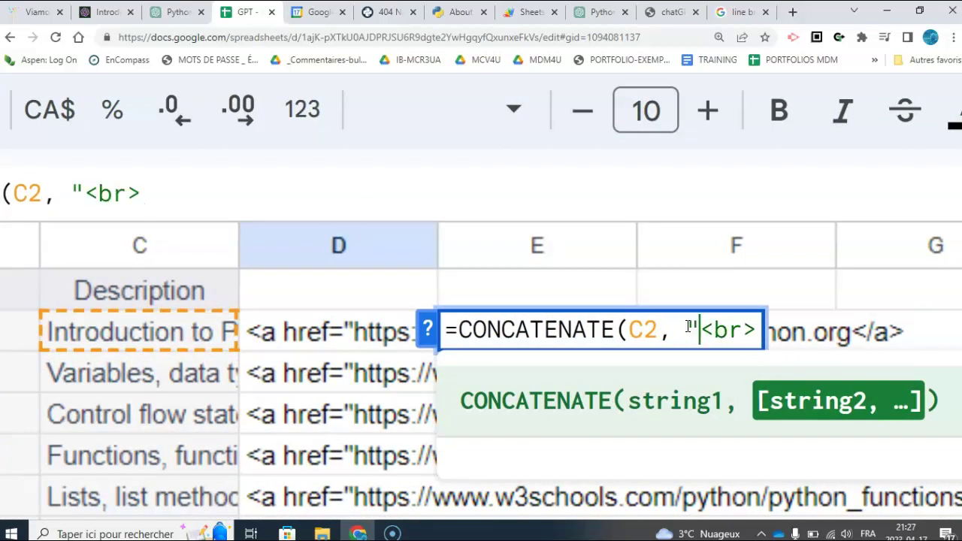
pyautogui.write('"')
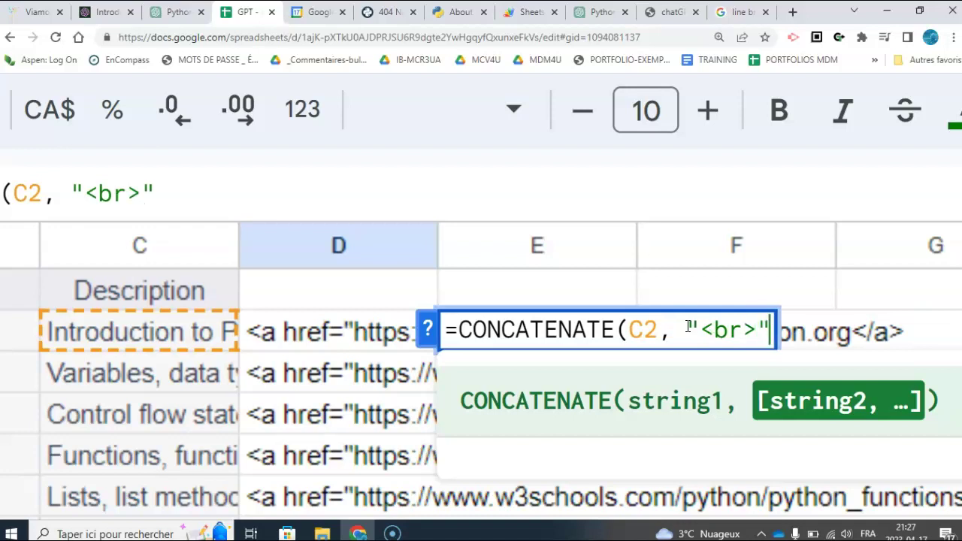
pyautogui.write(',')
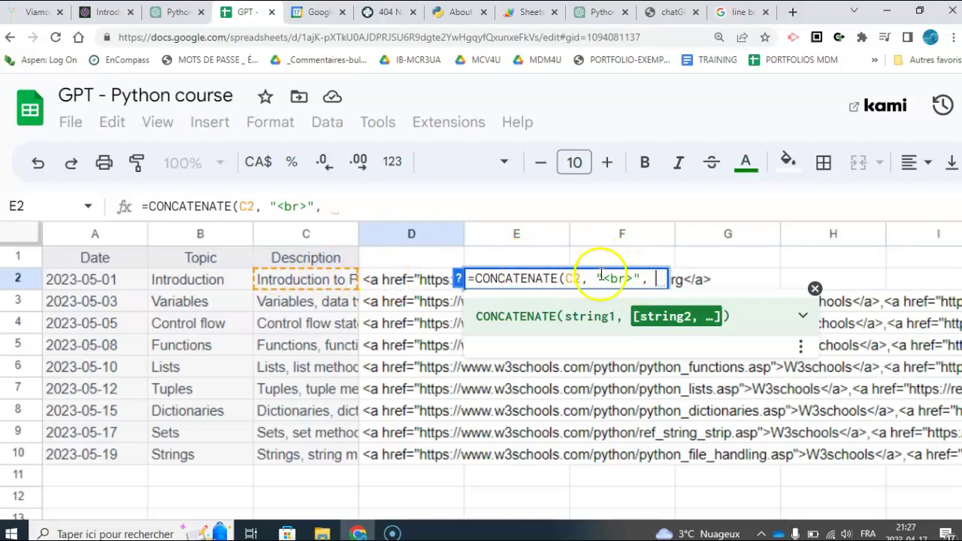
pyautogui.click(420, 288)
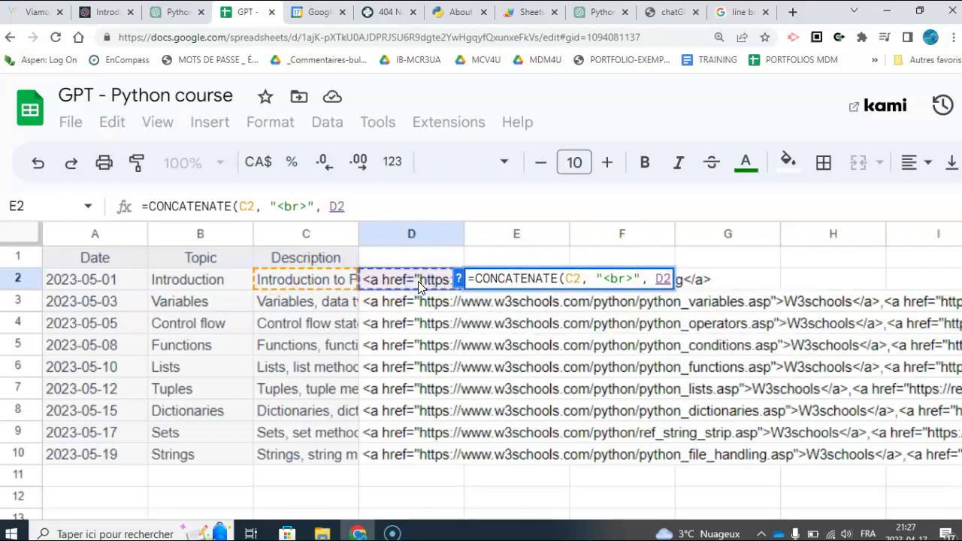
pyautogui.write(')')
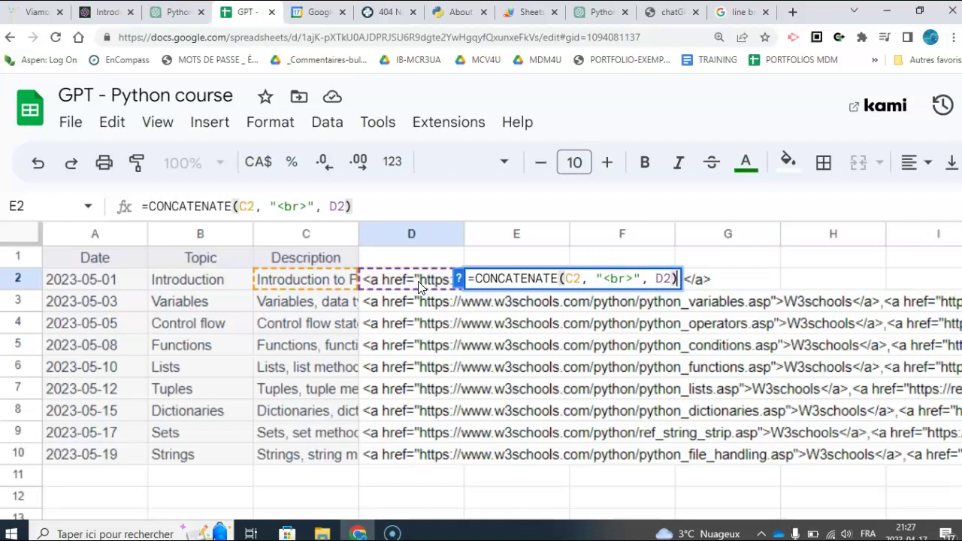
pyautogui.press('Return')
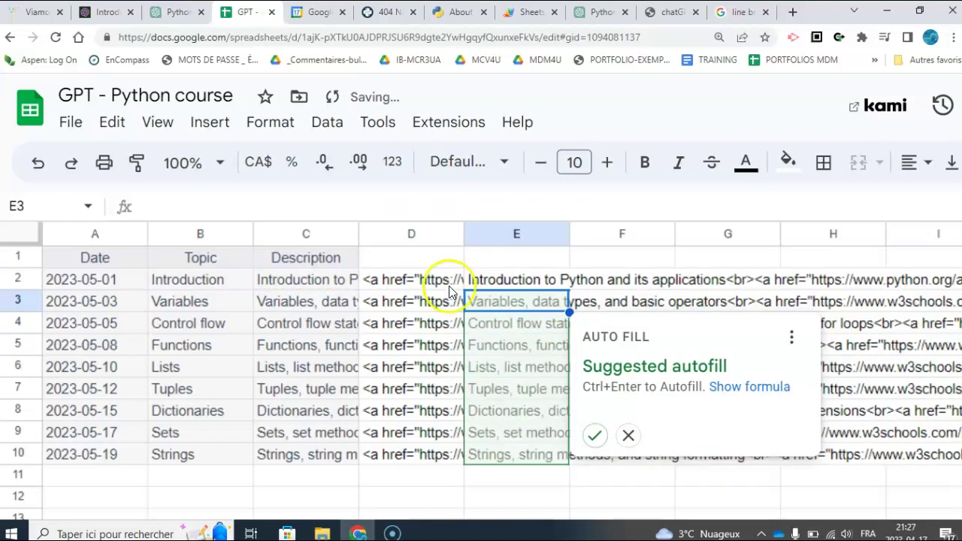
# - Fill E2's CONCATENATE formula down to row 10
pyautogui.click(628, 438)
pyautogui.click(526, 281)
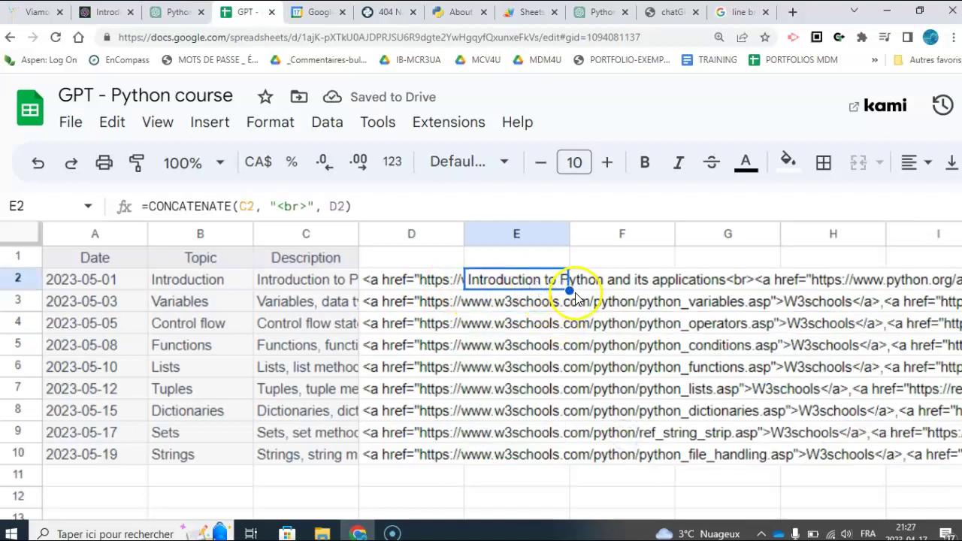
pyautogui.moveTo(570, 291); pyautogui.dragTo(557, 458)
pyautogui.click(501, 353)
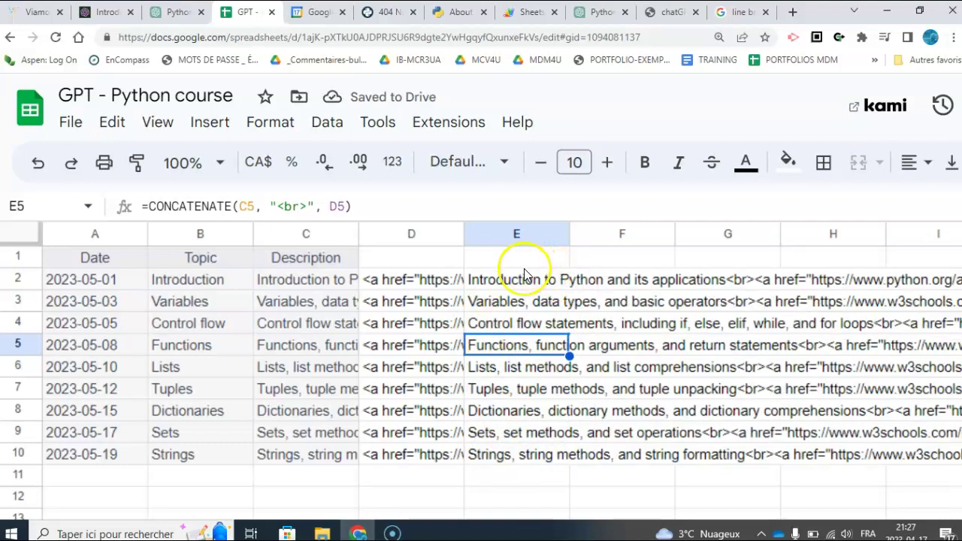
# - Paste column E's combined text into column F as values only
pyautogui.click(517, 236)
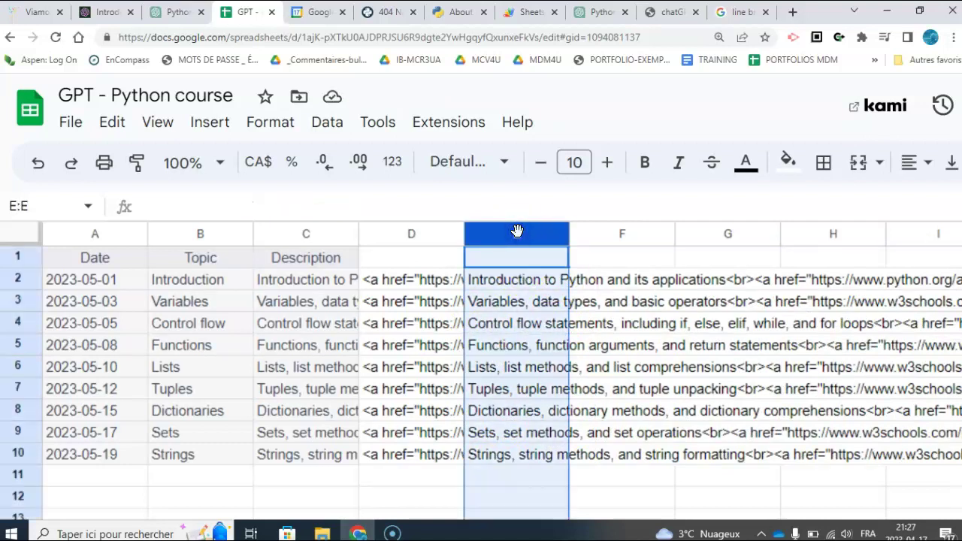
pyautogui.click(616, 234)
pyautogui.rightClick(616, 234)
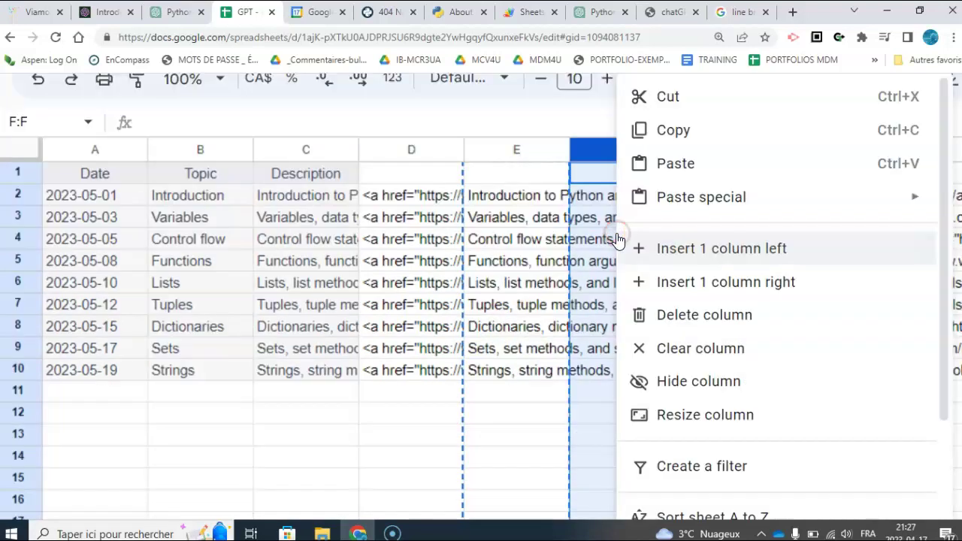
pyautogui.click(673, 199)
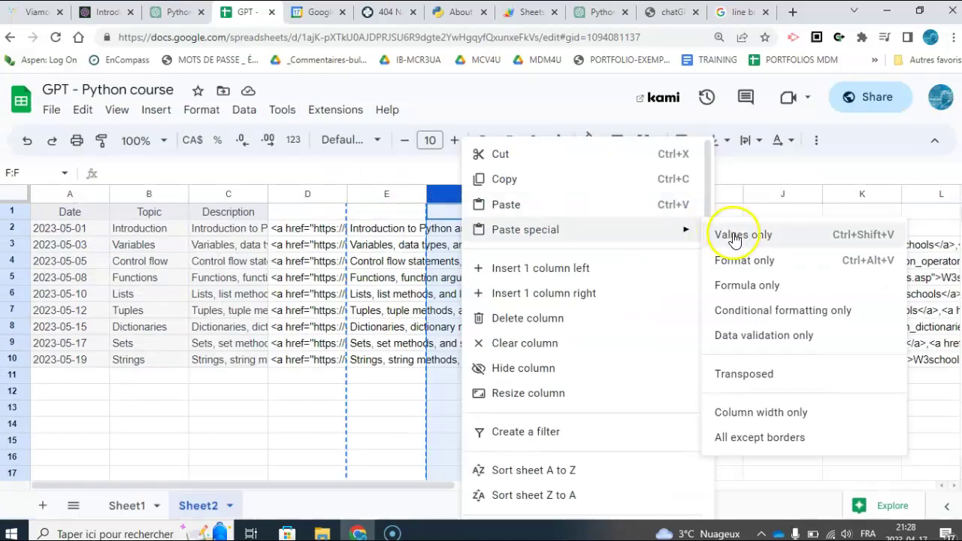
pyautogui.click(957, 204)
pyautogui.click(357, 391)
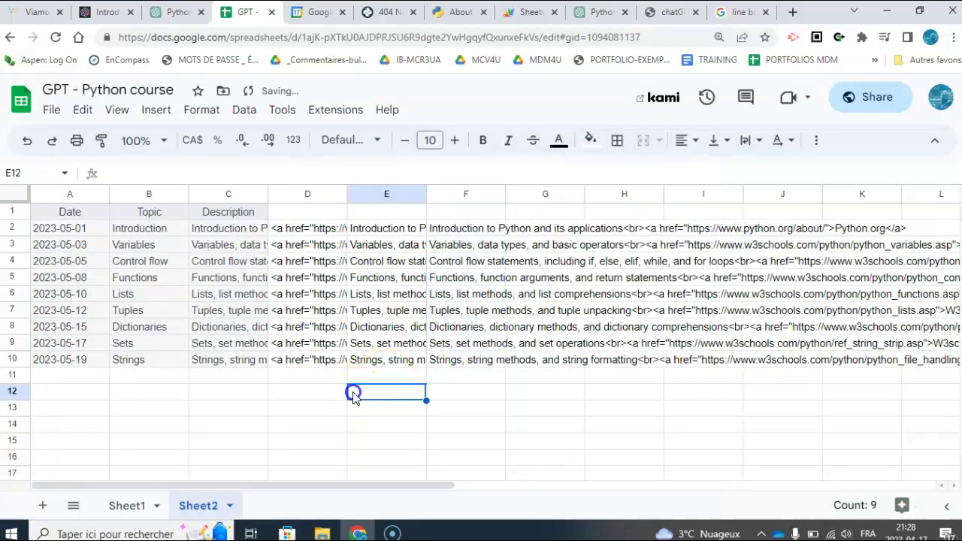
# - Delete columns C through E so the plain combined text lands in column C
pyautogui.click(387, 195)
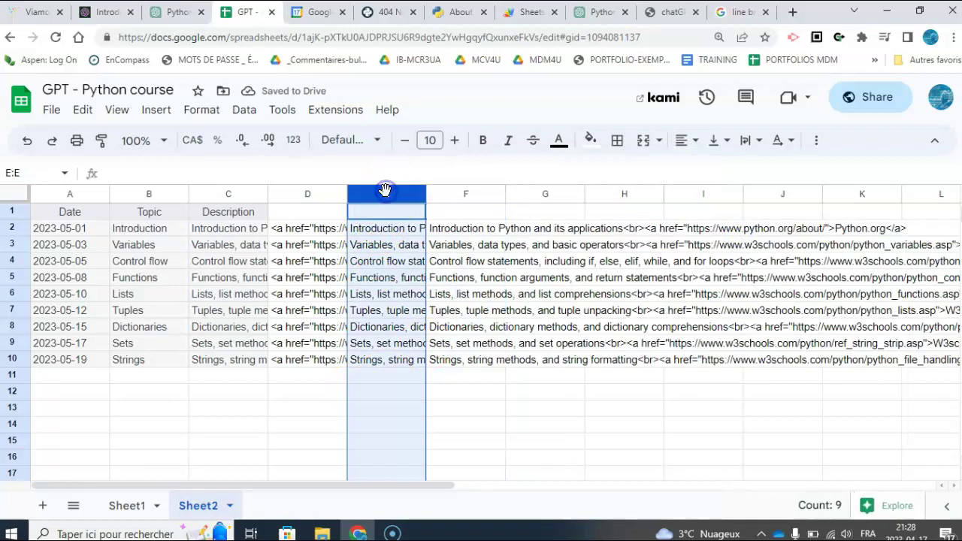
pyautogui.keyDown('shift'); pyautogui.click(229, 190); pyautogui.keyUp('shift')
pyautogui.rightClick(229, 189)
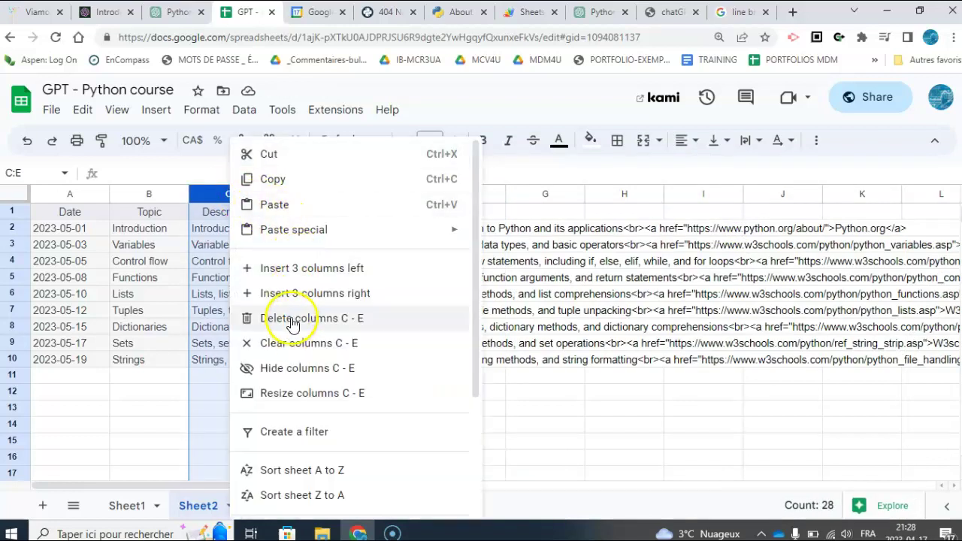
pyautogui.click(292, 322)
pyautogui.click(236, 213)
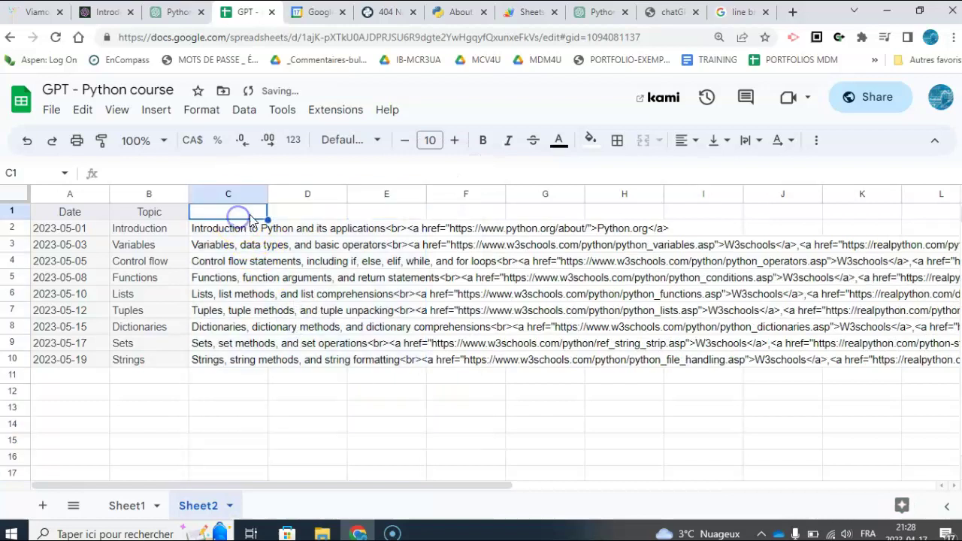
# - Widen the Description column C and set its text wrapping to Wrap
pyautogui.write('Description')
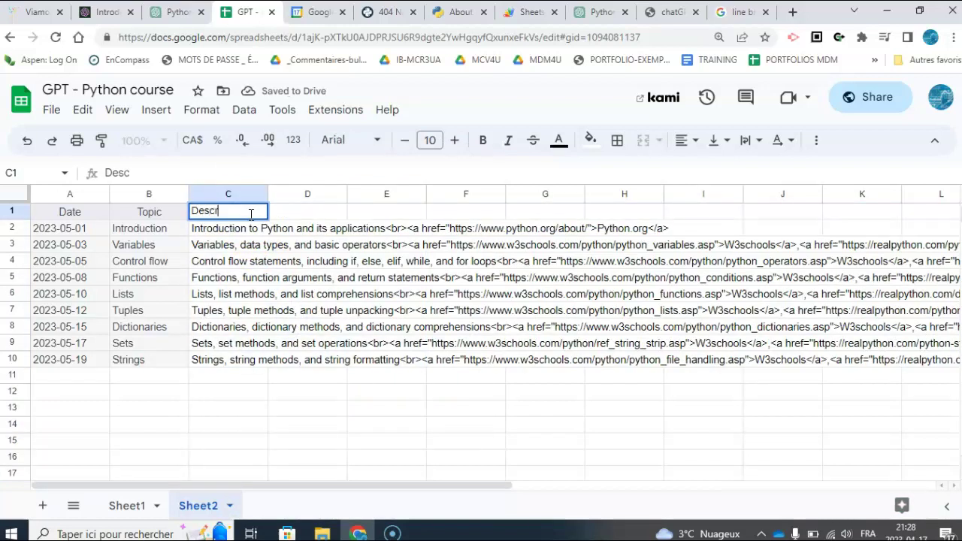
pyautogui.click(209, 392)
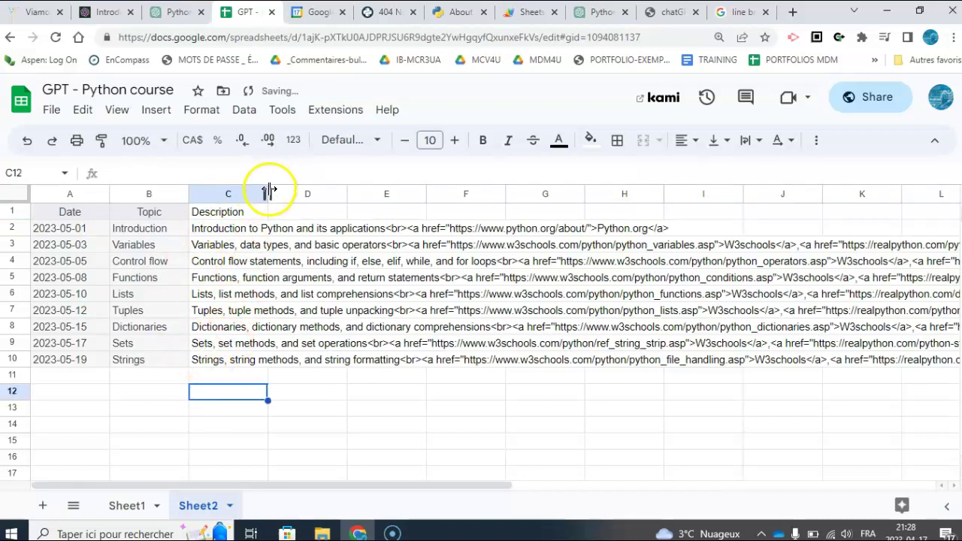
pyautogui.moveTo(268, 193); pyautogui.dragTo(580, 249)
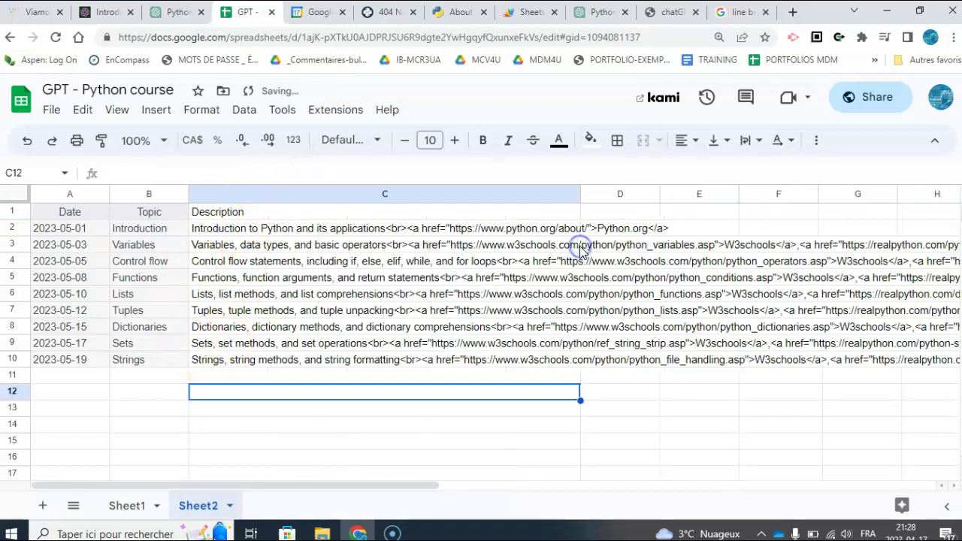
pyautogui.click(412, 194)
pyautogui.click(744, 140)
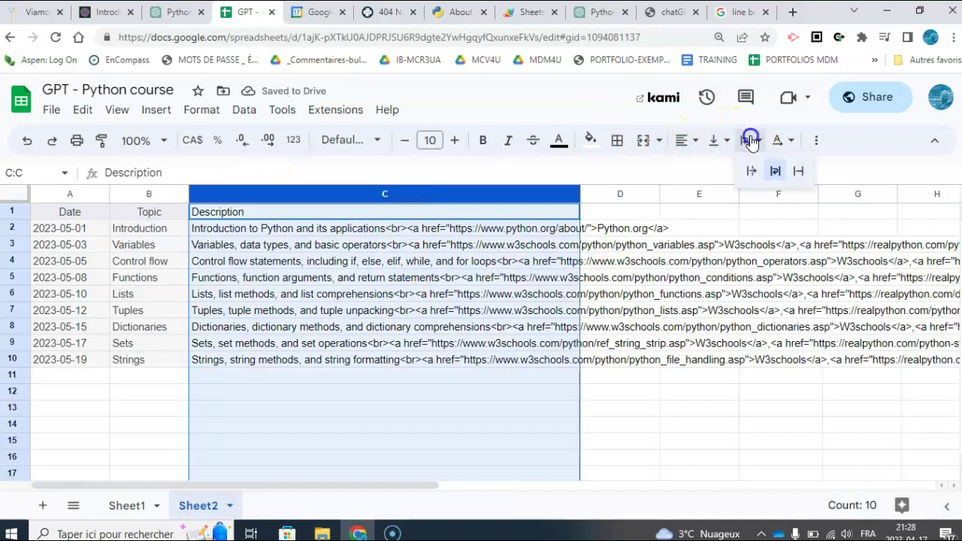
pyautogui.click(772, 170)
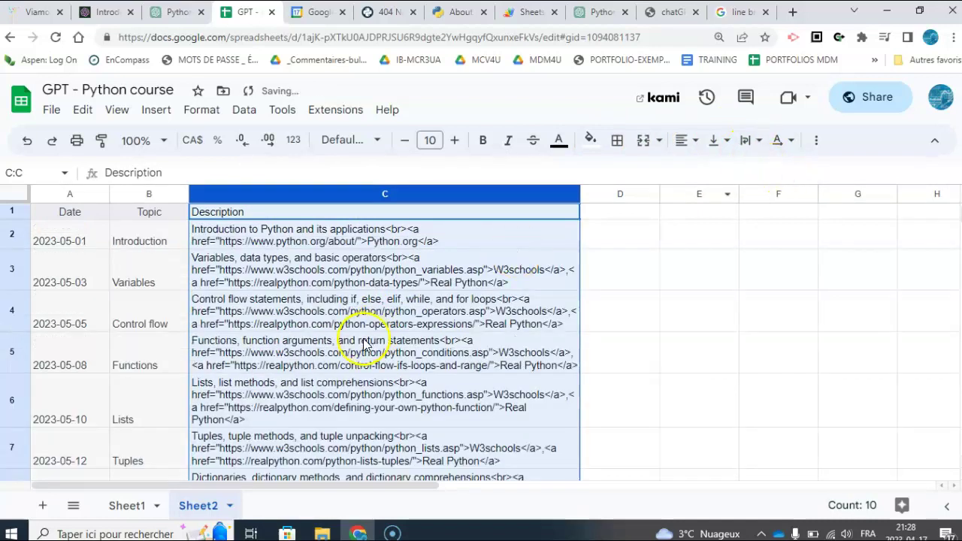
# - Check the wrapped first row across cells A2 to C2, then select the Date column
pyautogui.click(85, 247)
pyautogui.press('Right')
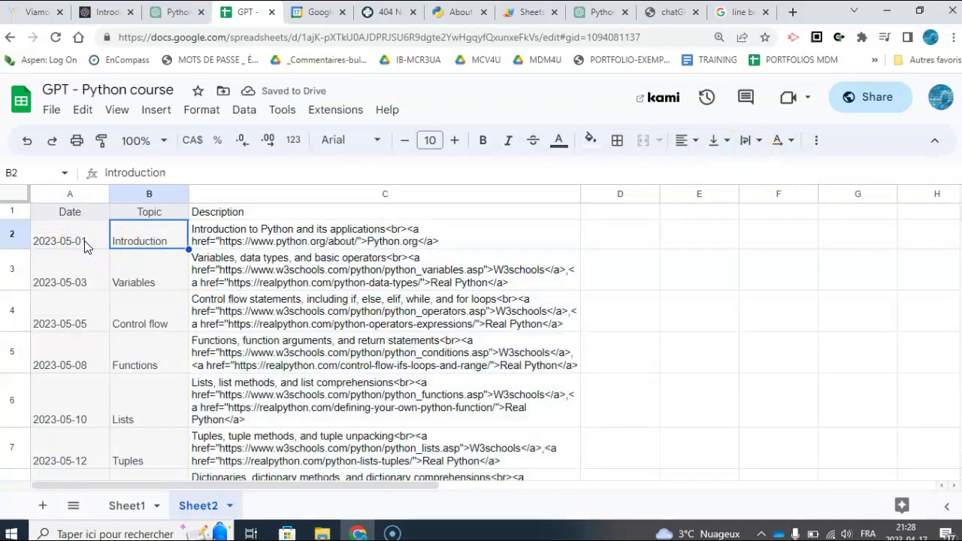
pyautogui.press('Right')
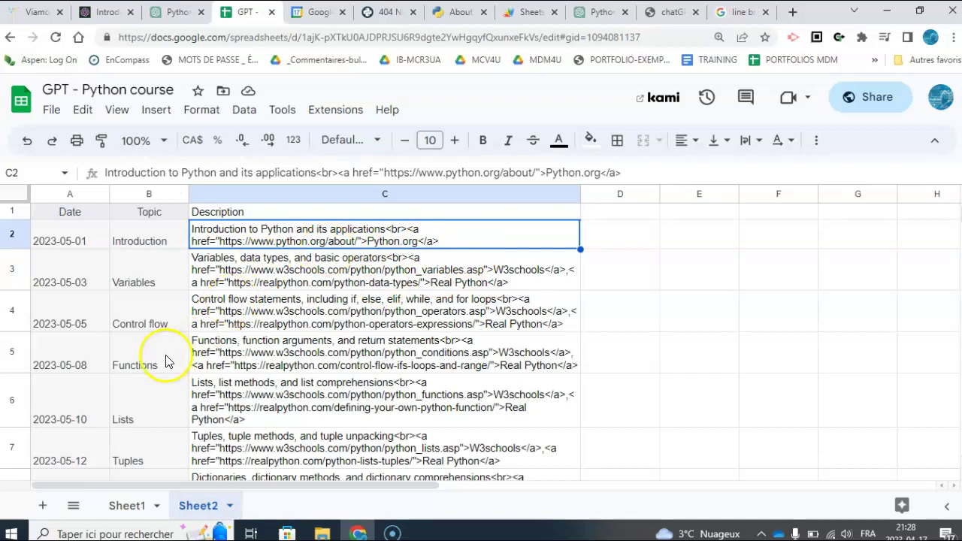
pyautogui.click(166, 241)
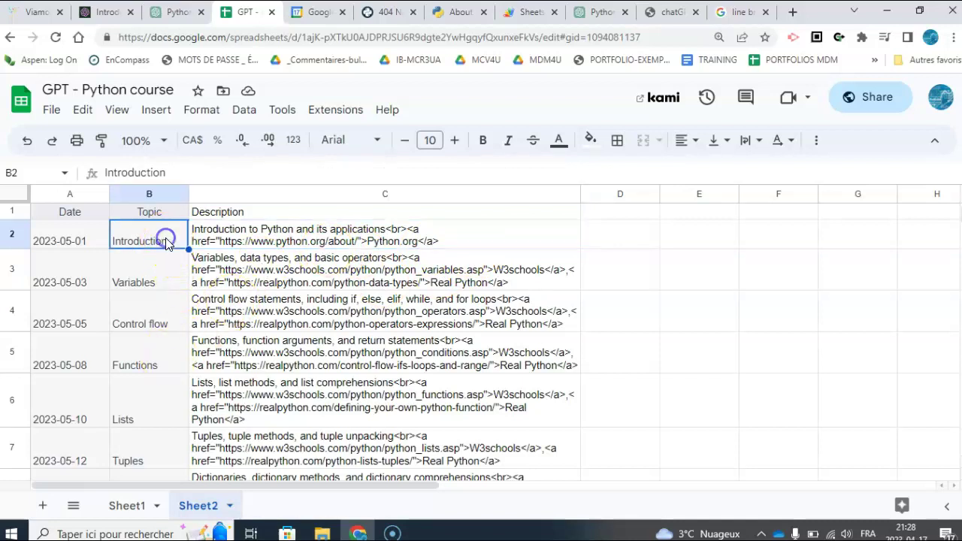
pyautogui.click(78, 196)
# - Insert a new column right of Date and title it 'End Date'
pyautogui.rightClick(79, 199)
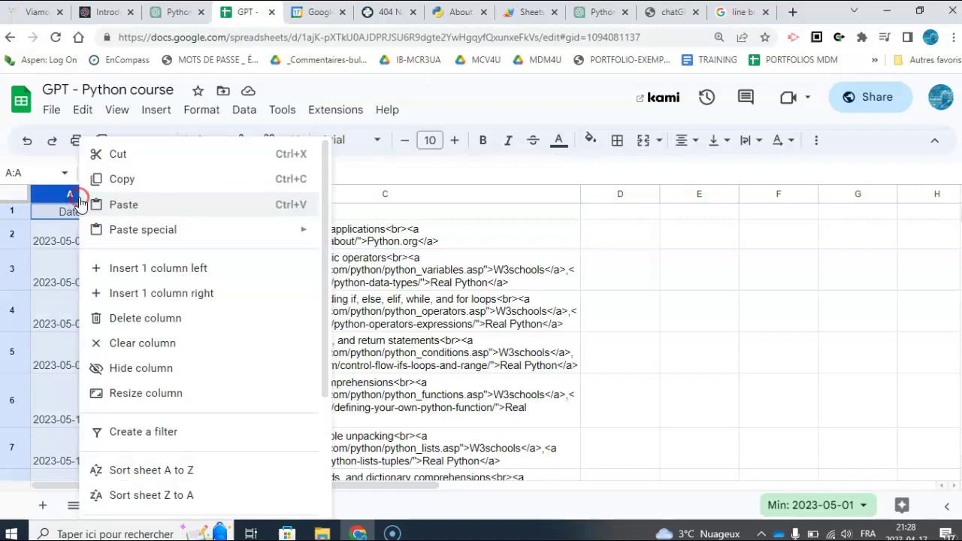
pyautogui.click(128, 292)
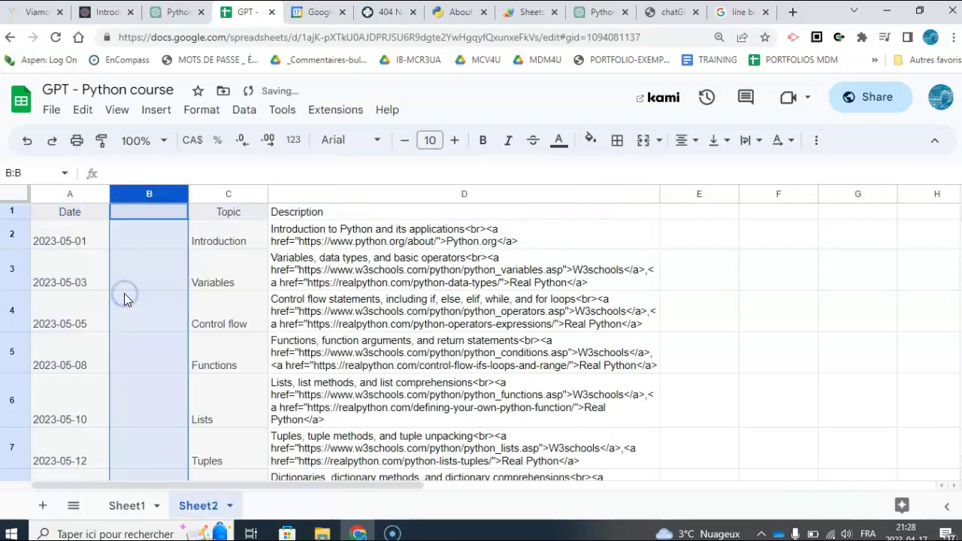
pyautogui.click(77, 244)
pyautogui.click(135, 214)
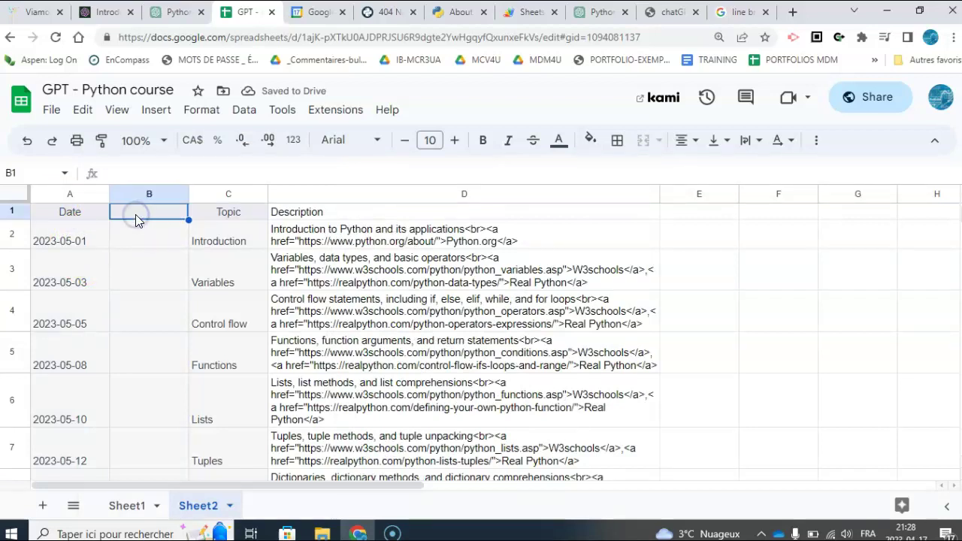
pyautogui.write('Next day')
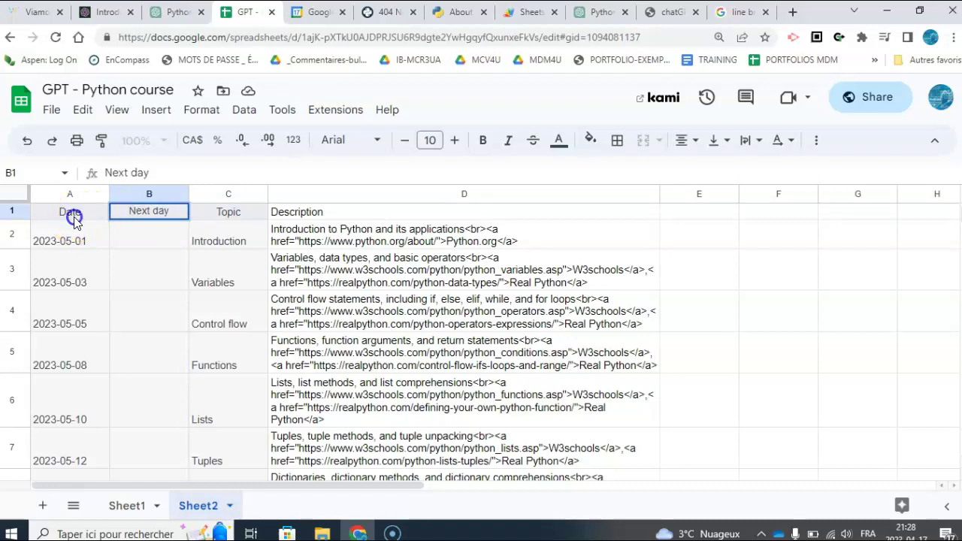
pyautogui.click(71, 214)
pyautogui.click(136, 211)
pyautogui.write('End Da')
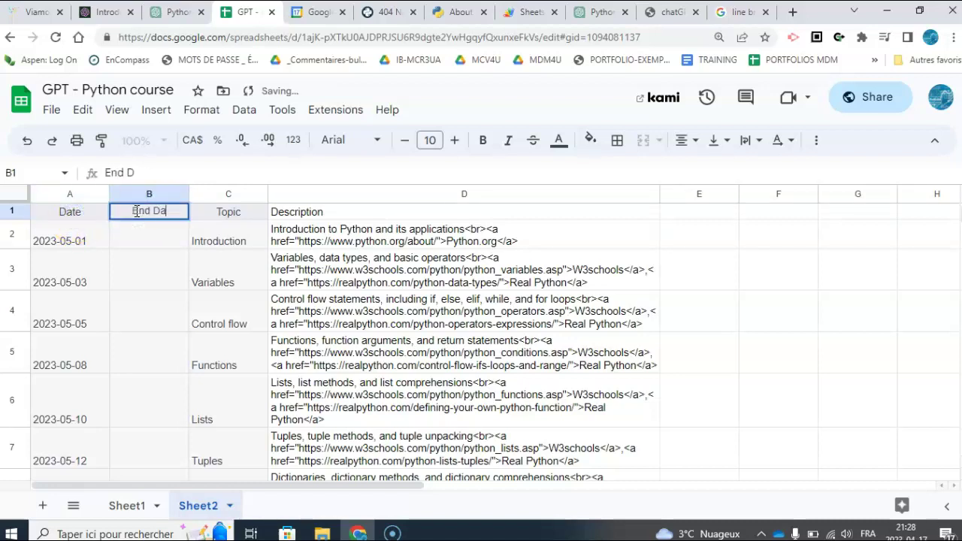
pyautogui.write('te')
# - Enter =A2+1 in B2, autofill it down the End Date column, and check the results
pyautogui.click(151, 232)
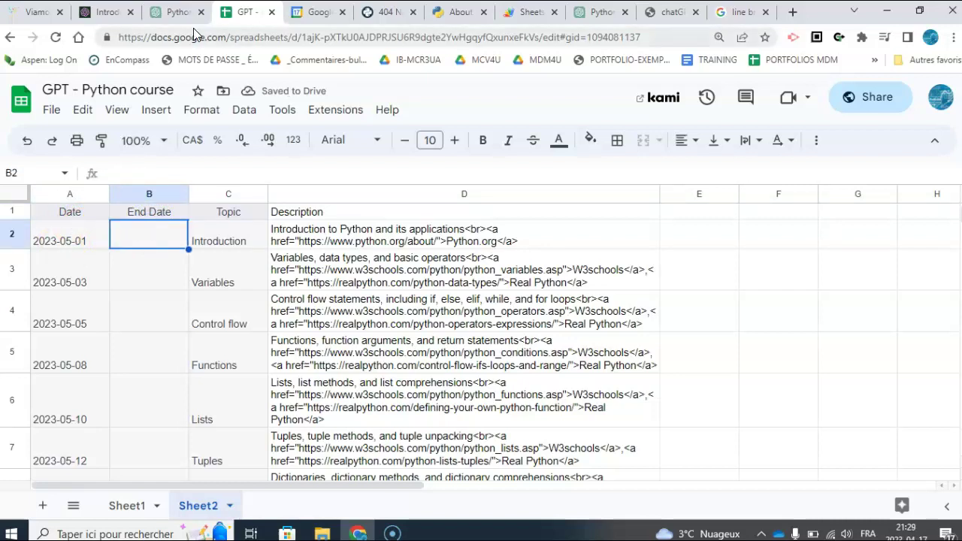
pyautogui.click(73, 105)
pyautogui.write('=')
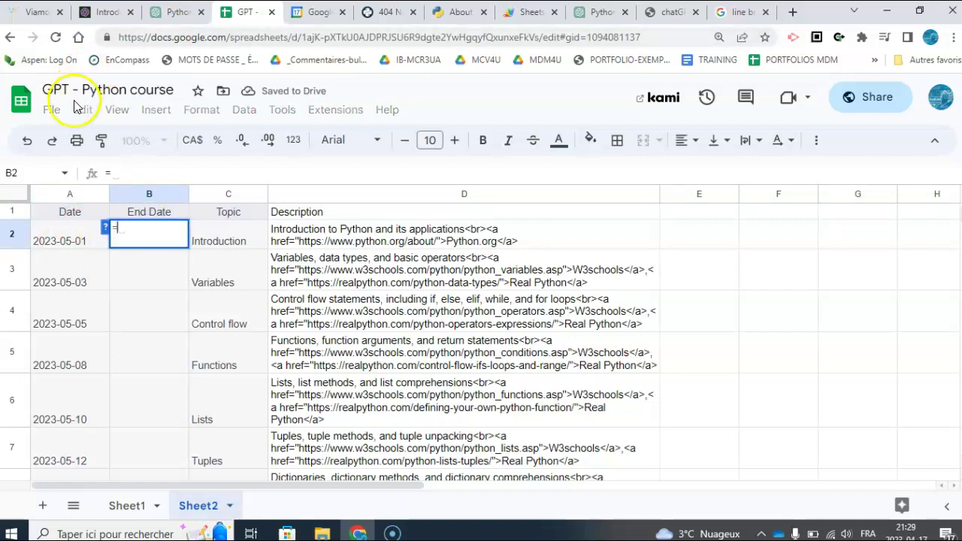
pyautogui.click(63, 227)
pyautogui.write('+1')
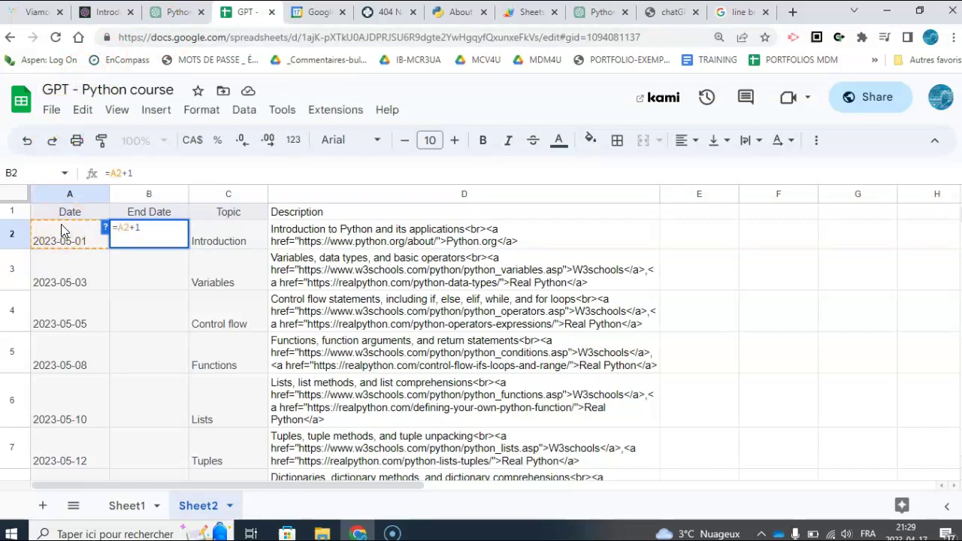
pyautogui.press('Return')
pyautogui.click(206, 389)
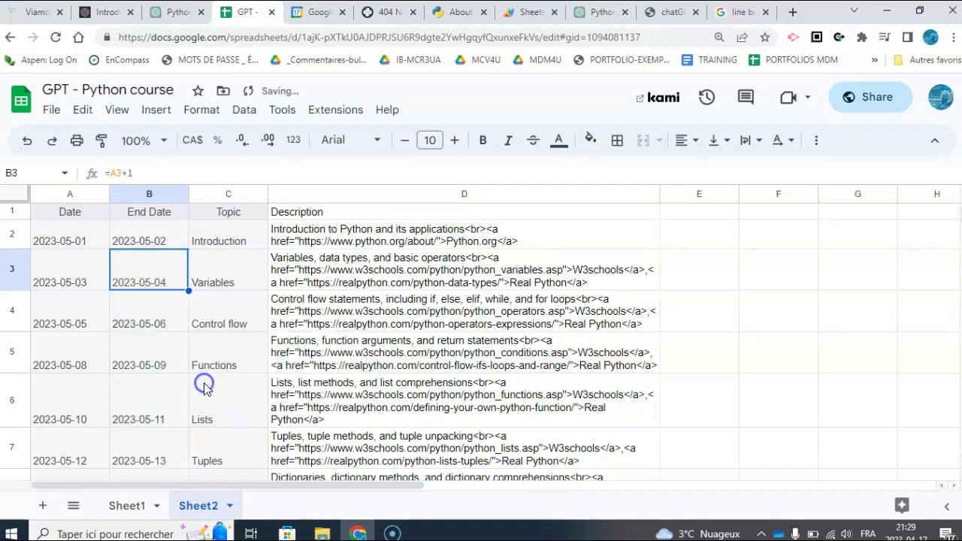
pyautogui.click(61, 229)
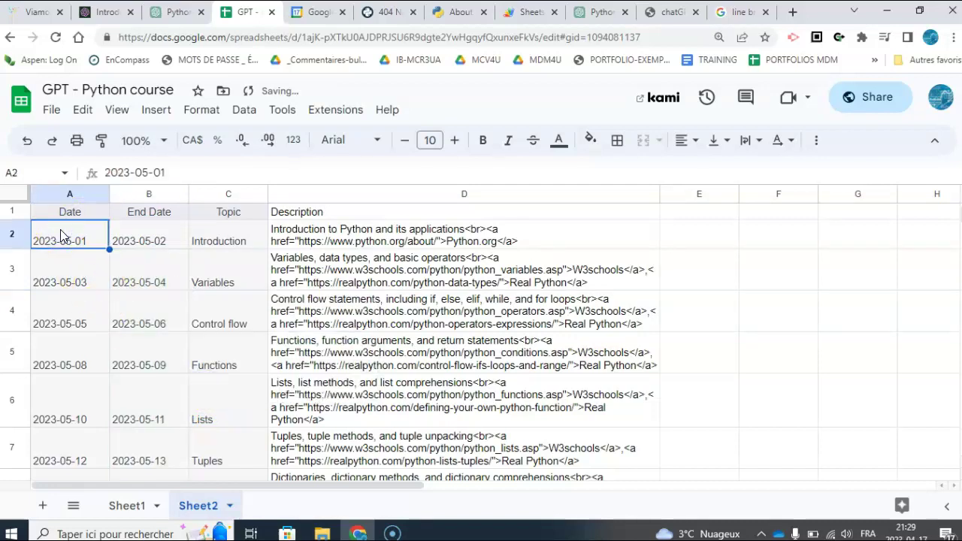
pyautogui.click(140, 228)
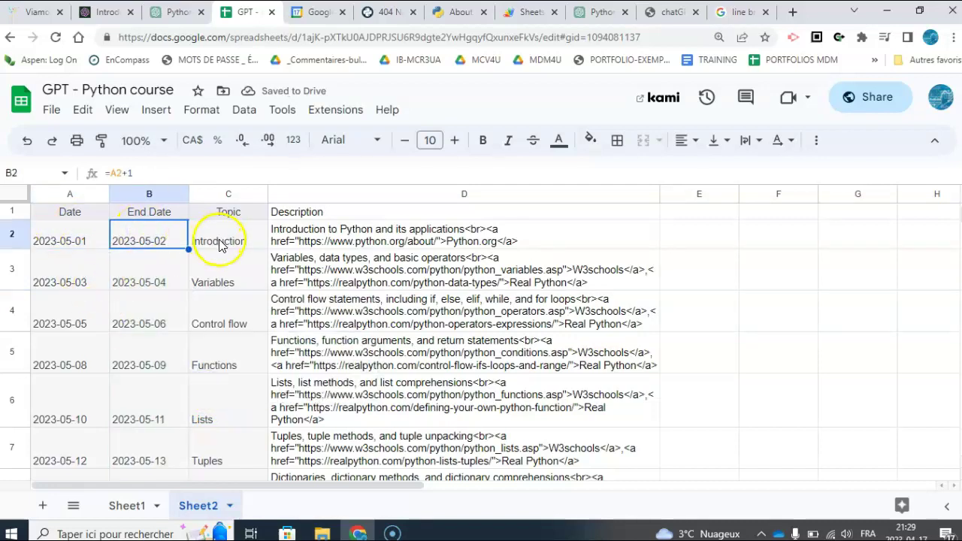
pyautogui.click(242, 236)
pyautogui.click(293, 234)
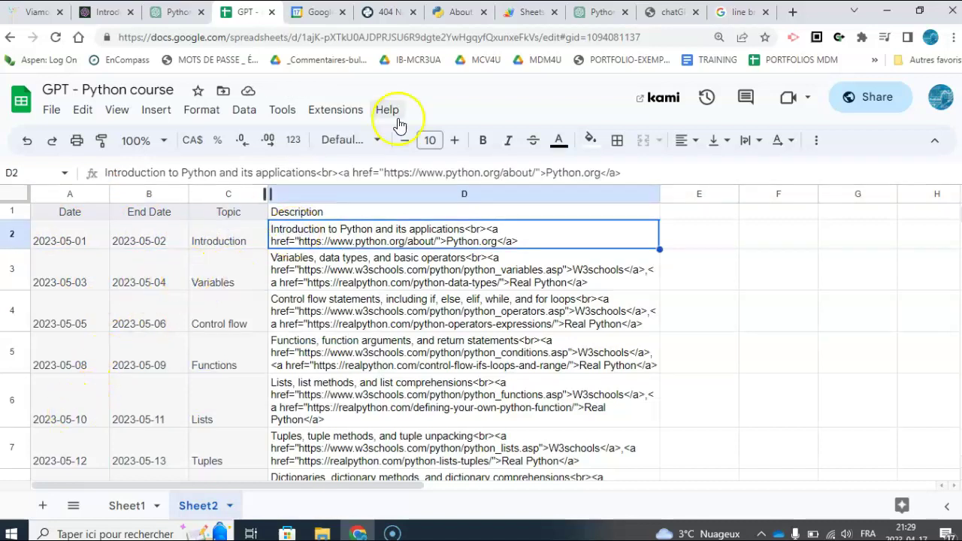
# - Highlight the whole generated code block on chatgptrocks.glitch.me, then return to the spreadsheet
pyautogui.click(663, 11)
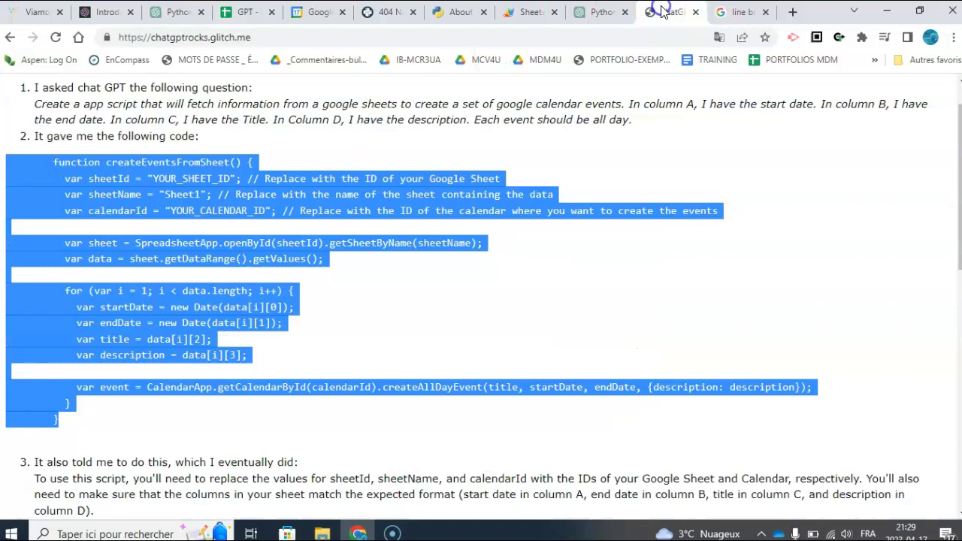
pyautogui.click(353, 278)
pyautogui.moveTo(64, 427); pyautogui.dragTo(7, 159)
pyautogui.hotkey('ctrl', 'c')
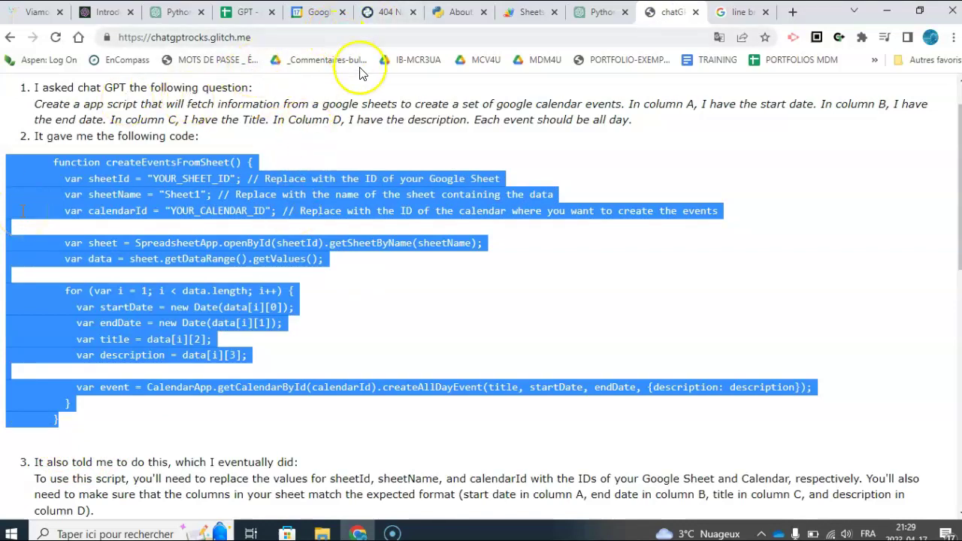
pyautogui.click(245, 12)
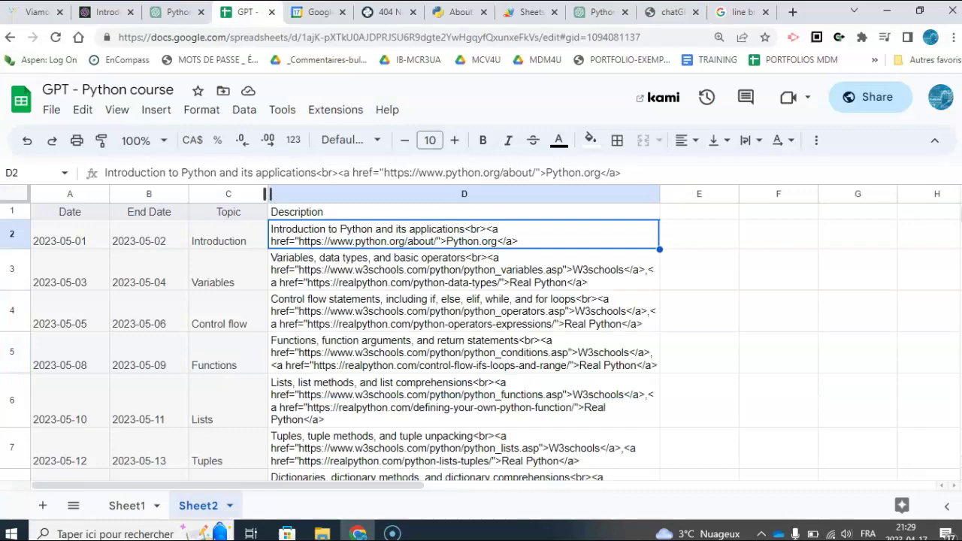
# - Open Apps Script by searching Help for 'app', then delete all the code in Code.gs
pyautogui.click(387, 109)
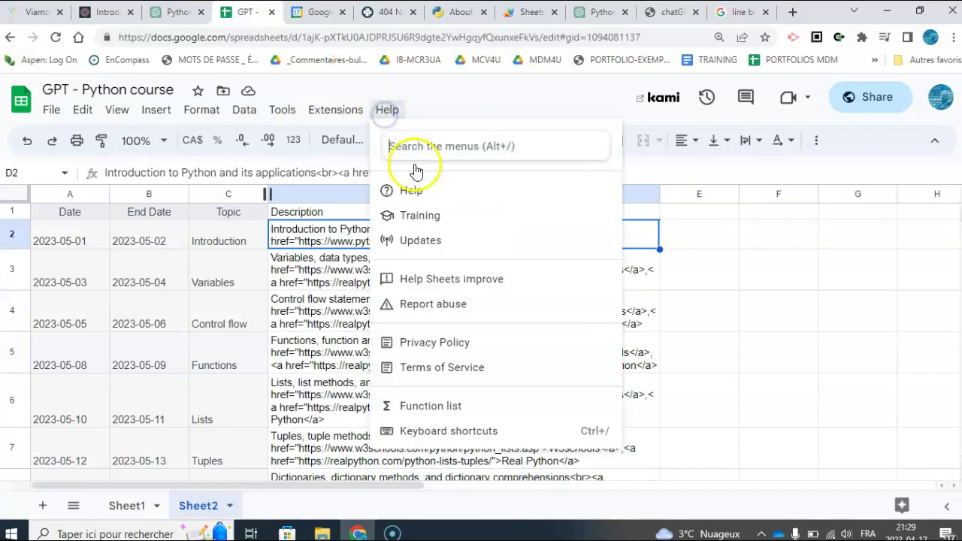
pyautogui.write('app')
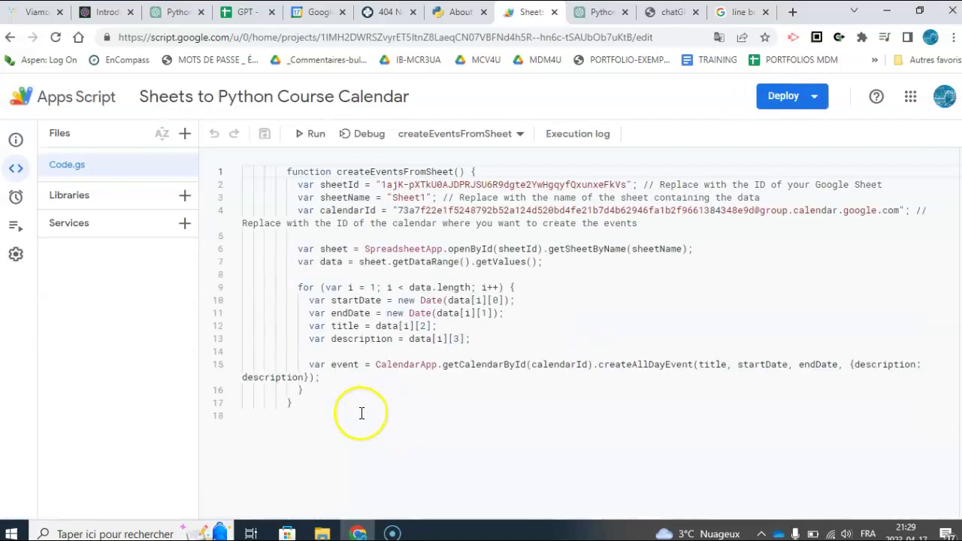
pyautogui.hotkey('ctrl', 'a')
pyautogui.press('Delete')
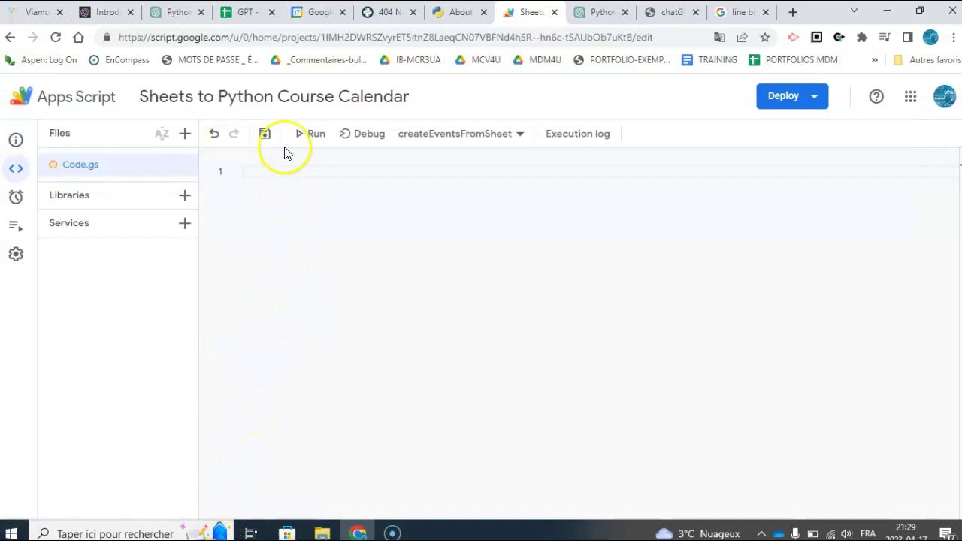
# - Paste the copied code into Code.gs and replace YOUR_SHEET_ID with the spreadsheet's ID
pyautogui.hotkey('ctrl', 'v')
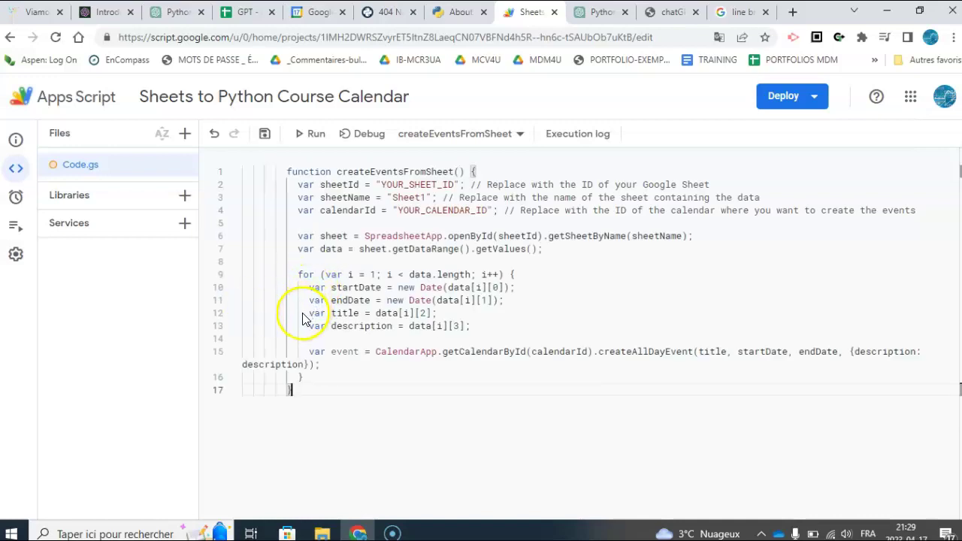
pyautogui.click(263, 103)
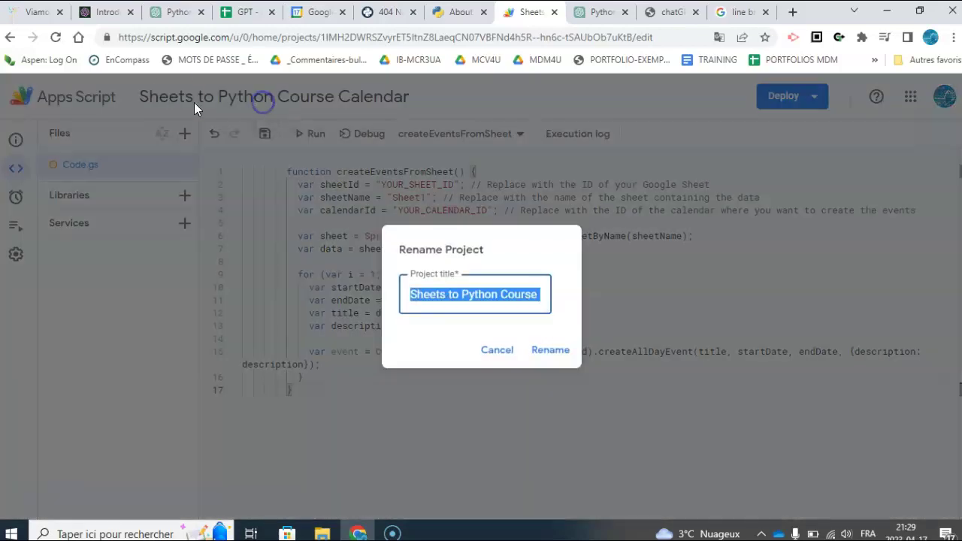
pyautogui.click(498, 350)
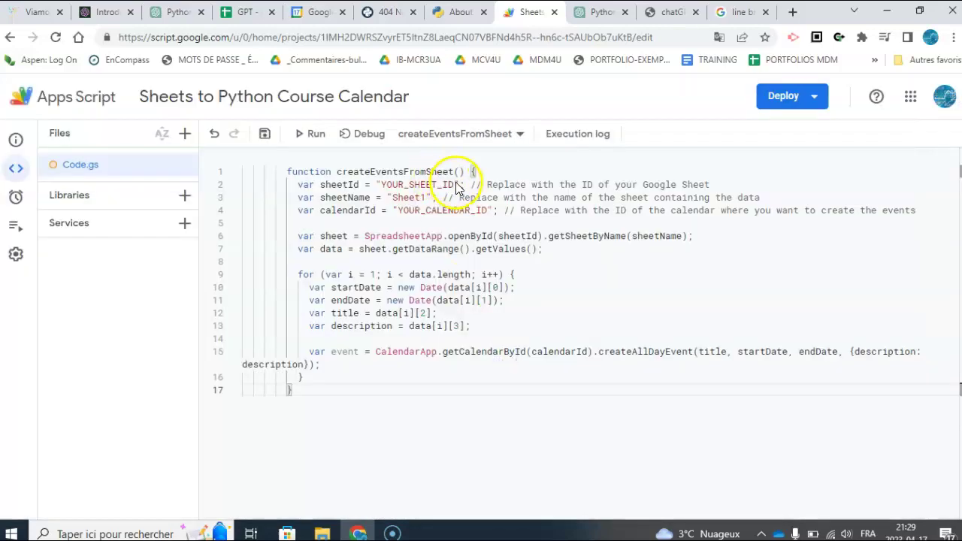
pyautogui.doubleClick(384, 186)
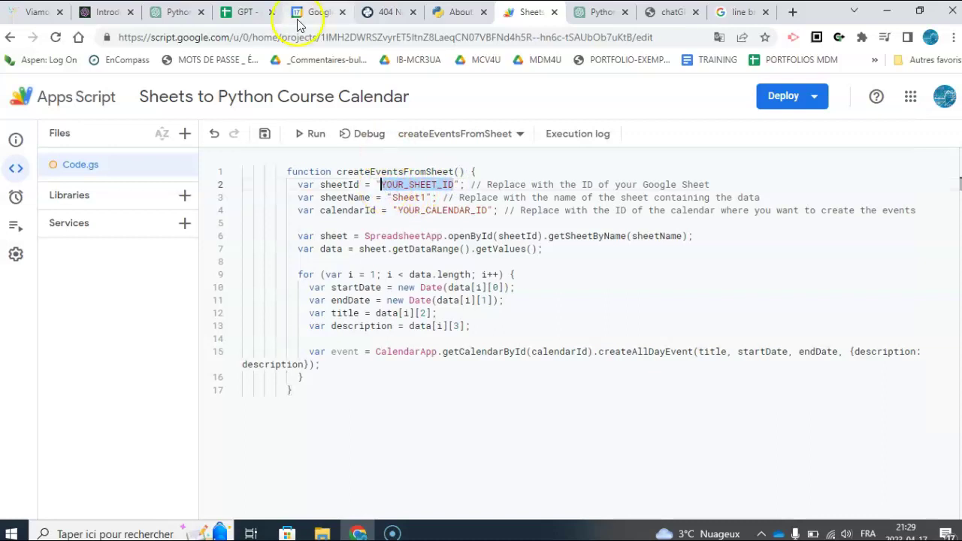
pyautogui.click(244, 12)
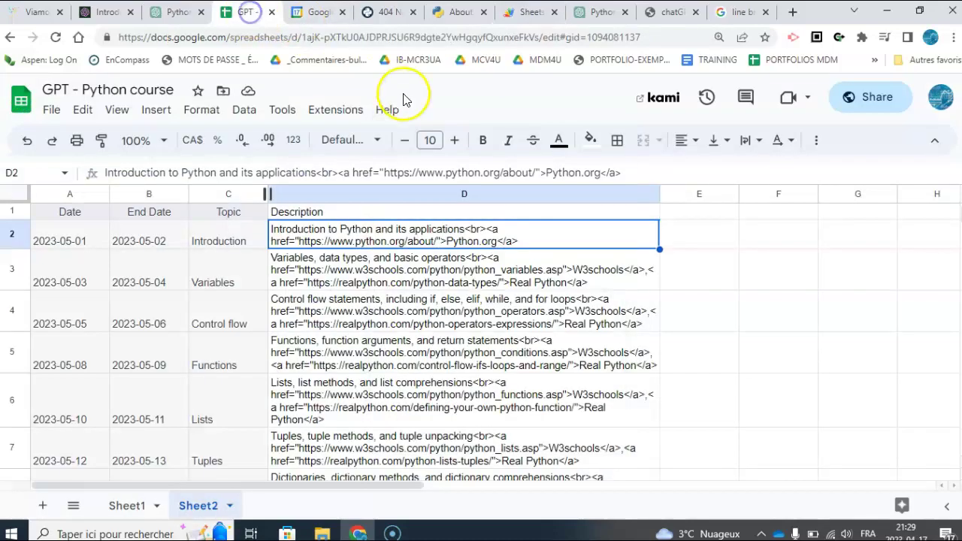
pyautogui.click(540, 36)
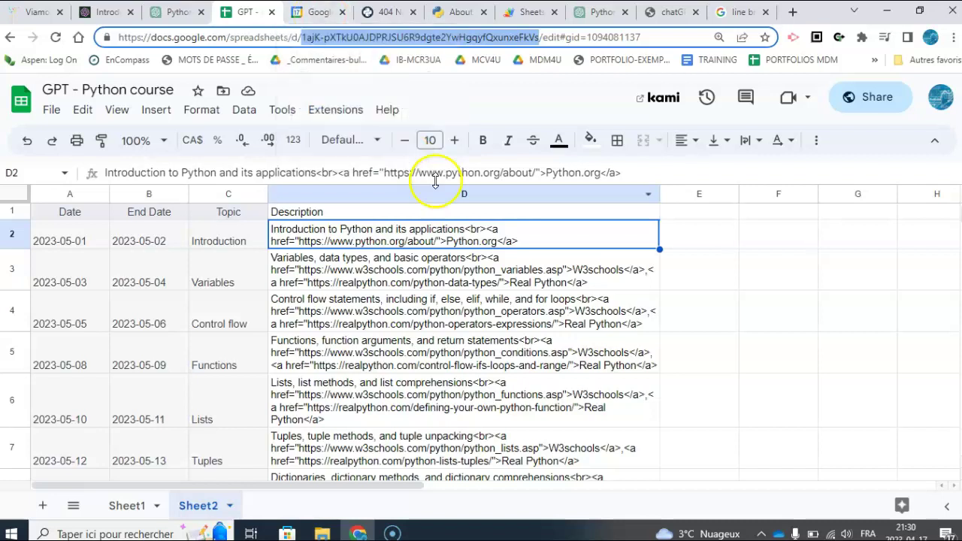
pyautogui.click(529, 9)
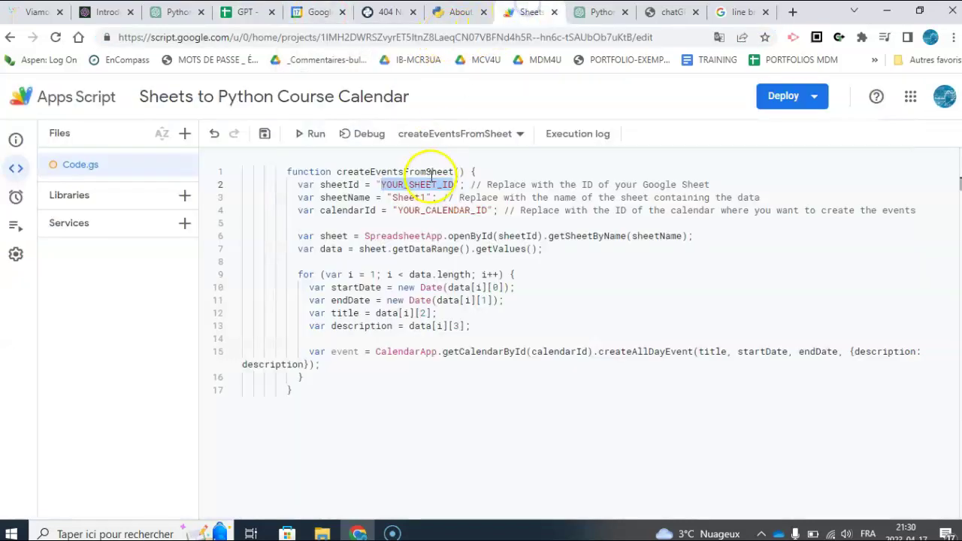
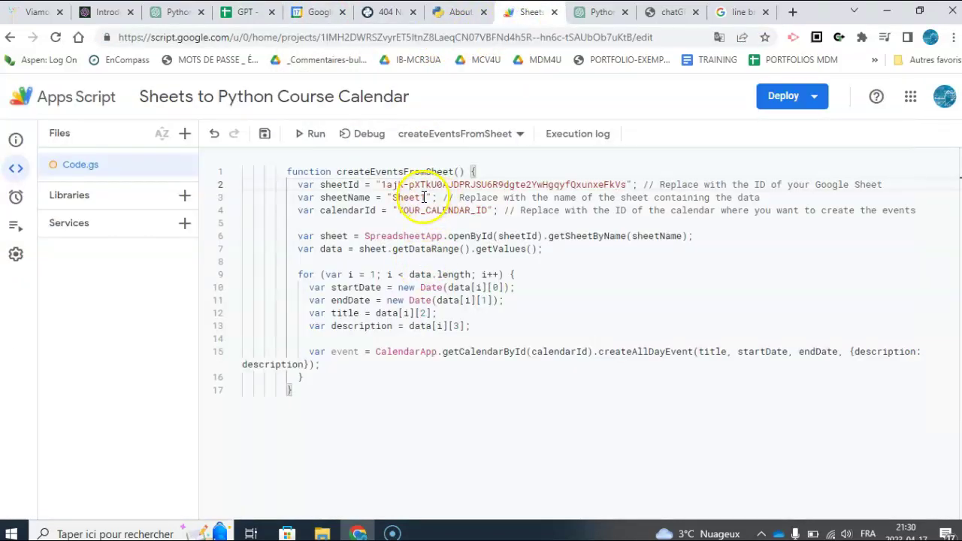
# - Change the sheet name to Sheet2 and select the YOUR_CALENDAR_ID placeholder on line 4
pyautogui.click(251, 12)
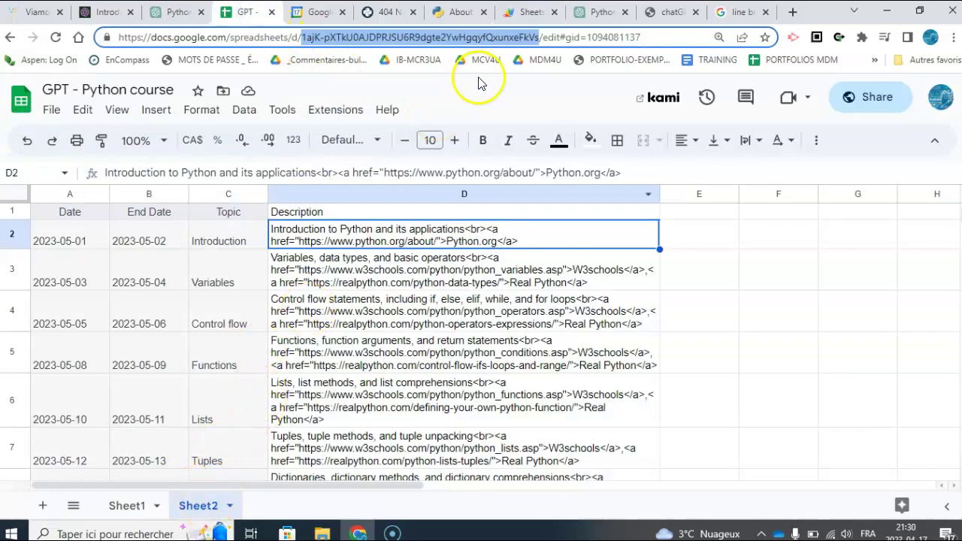
pyautogui.click(533, 11)
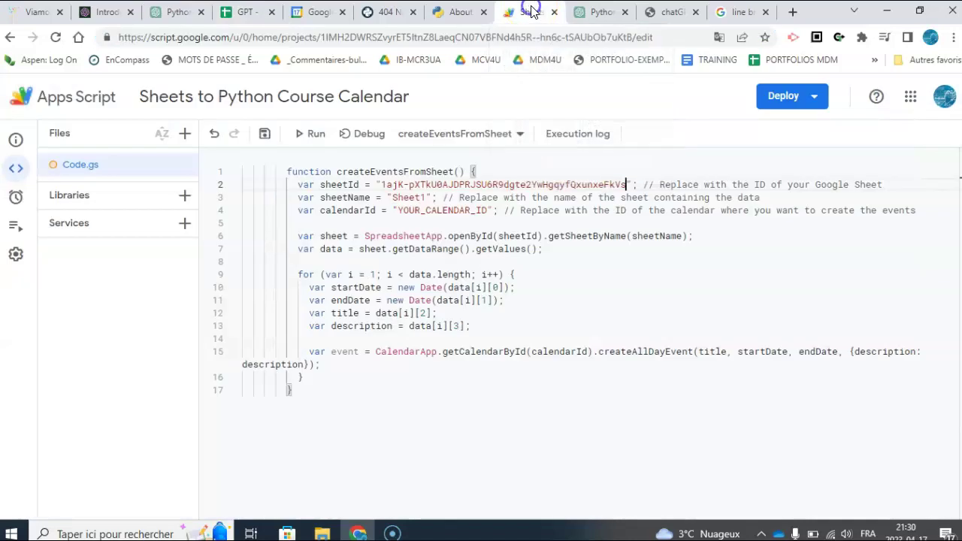
pyautogui.click(426, 197)
pyautogui.press('BackSpace')
pyautogui.write('2')
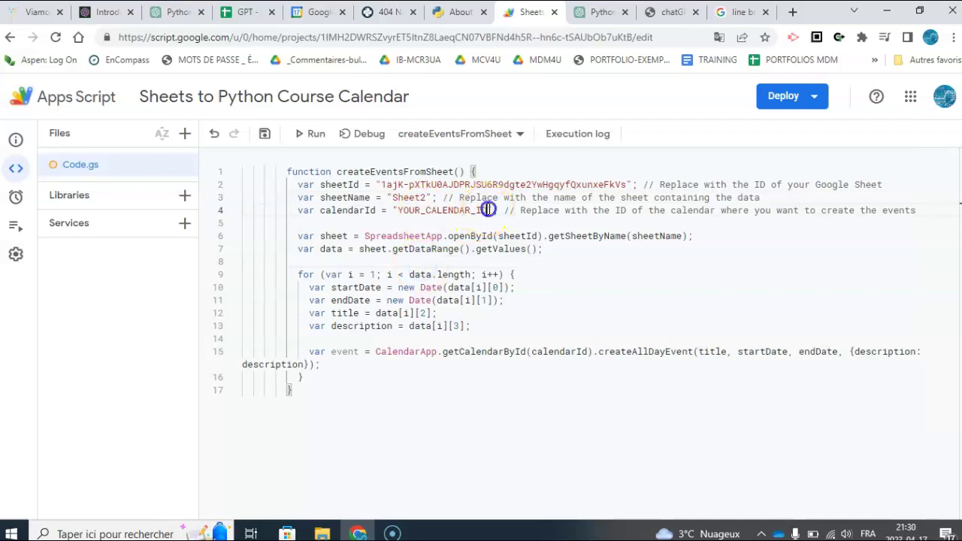
pyautogui.moveTo(487, 209); pyautogui.dragTo(401, 211)
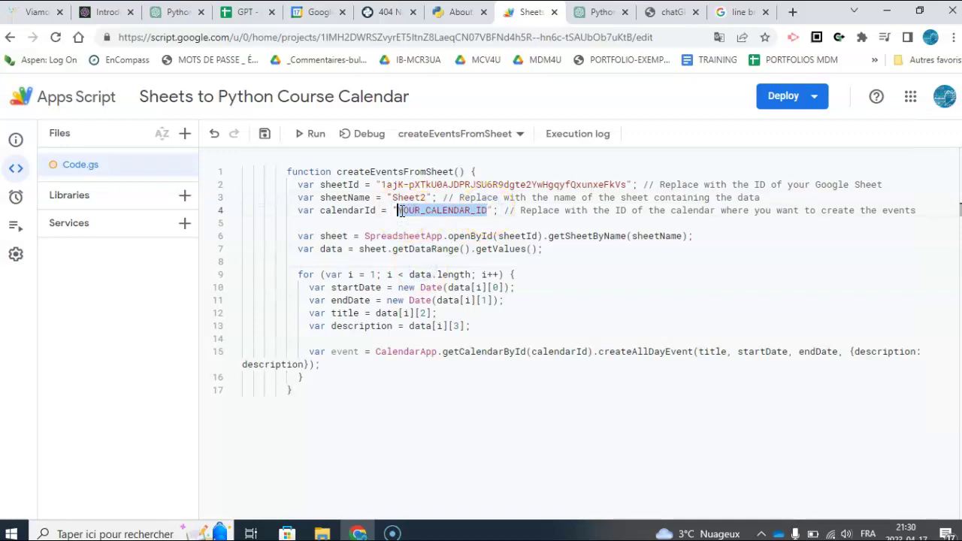
# - Create a new Google Calendar named Python studies
pyautogui.click(316, 11)
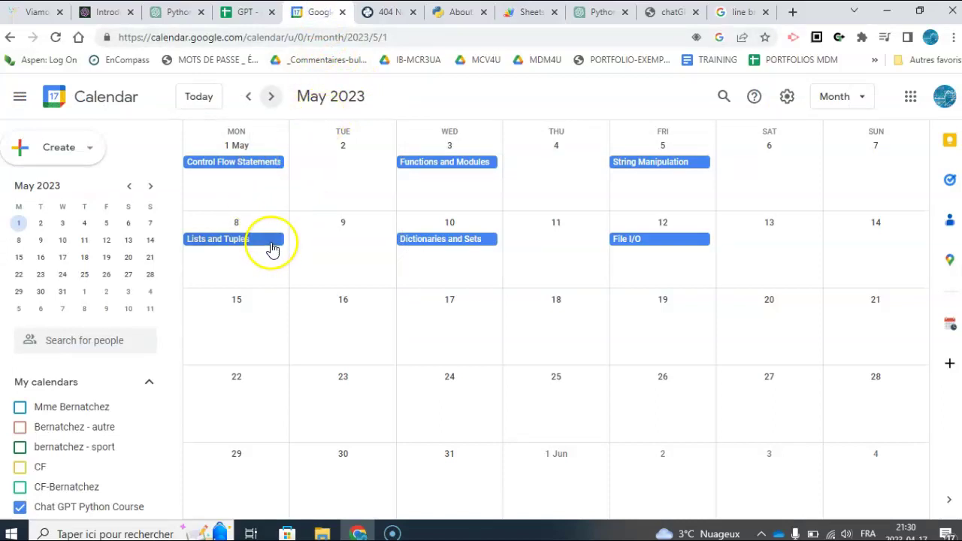
pyautogui.click(146, 382)
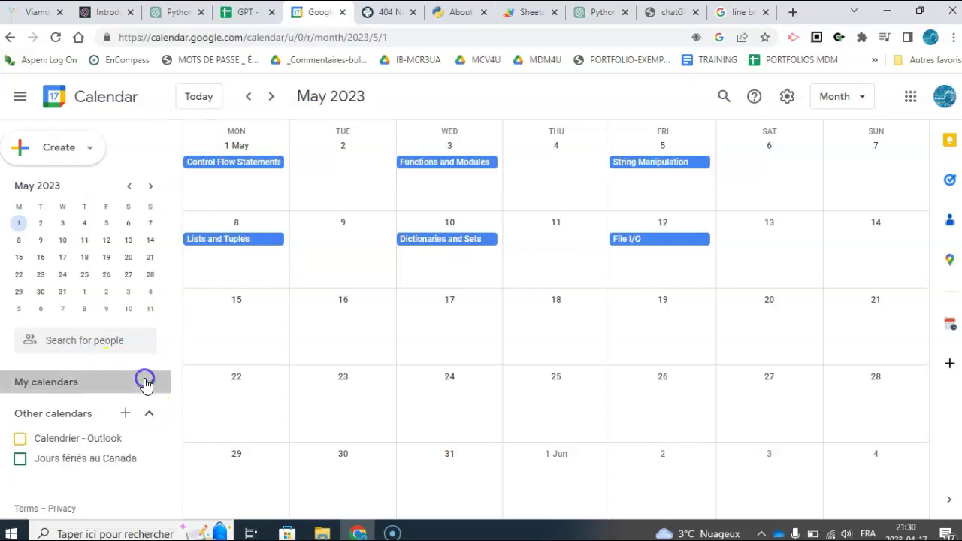
pyautogui.click(149, 383)
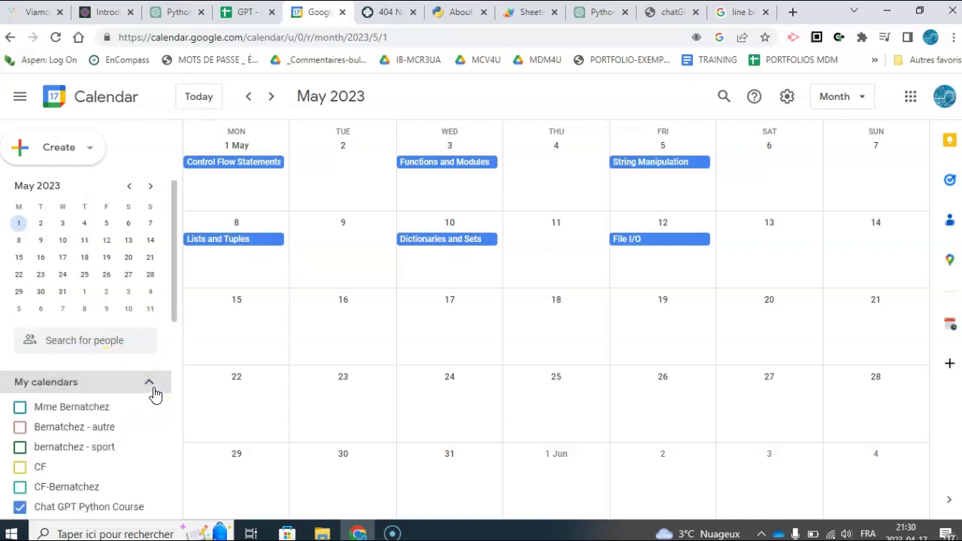
pyautogui.click(150, 383)
pyautogui.click(129, 413)
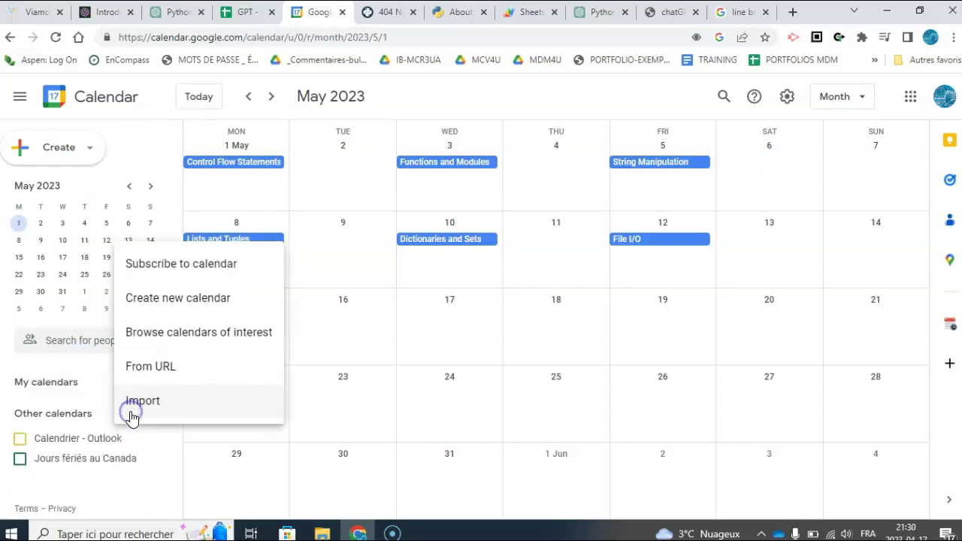
pyautogui.click(175, 299)
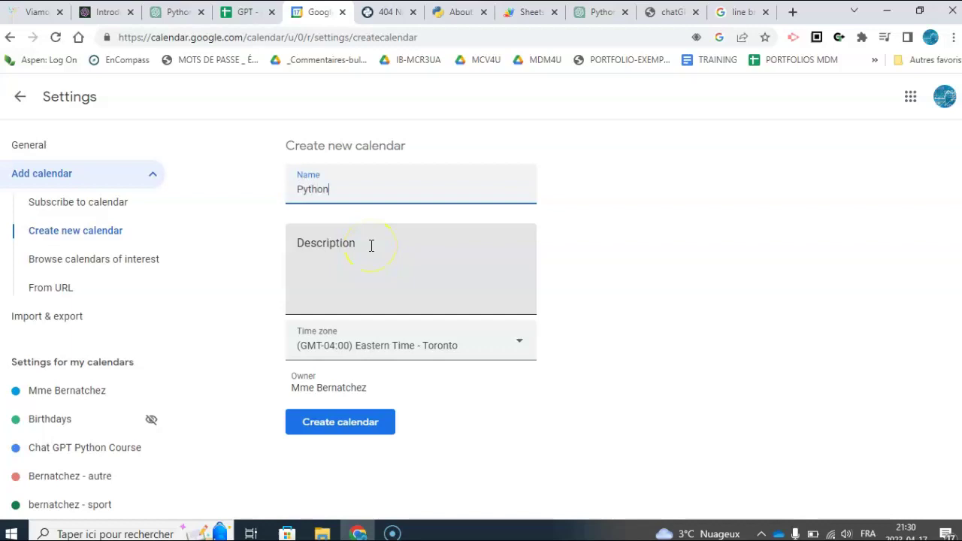
pyautogui.click(366, 418)
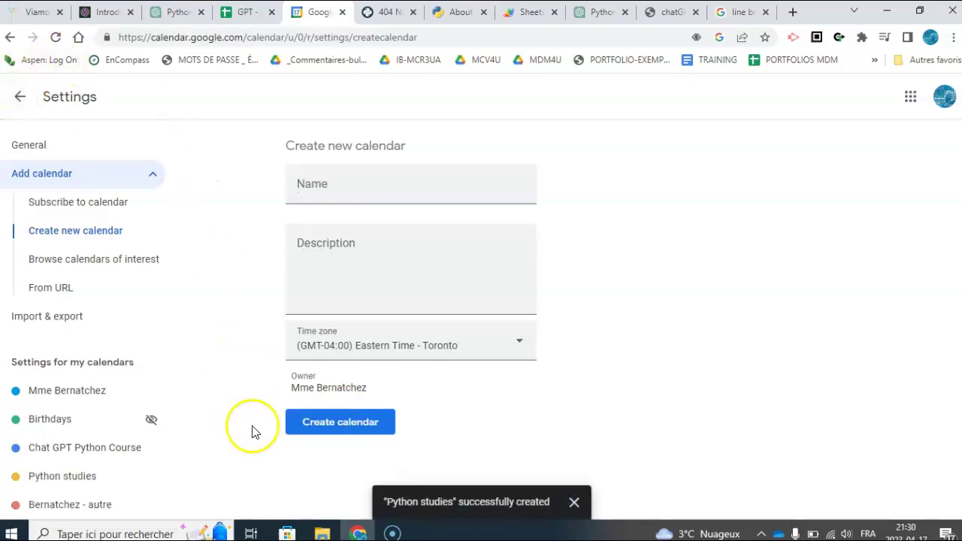
# - Return to the May 2023 view and hide the Chat GPT Python Course calendar
pyautogui.click(20, 95)
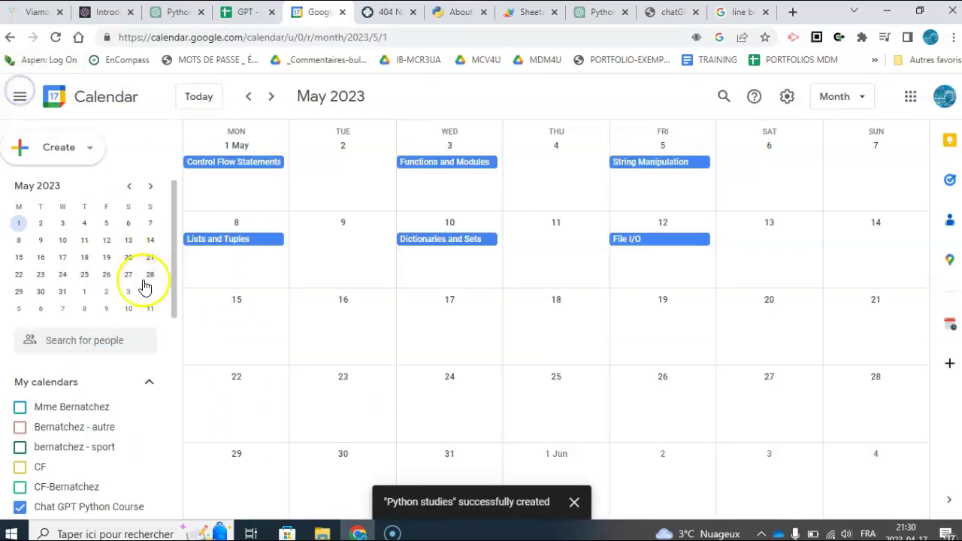
pyautogui.scroll(-10, 113, 304)
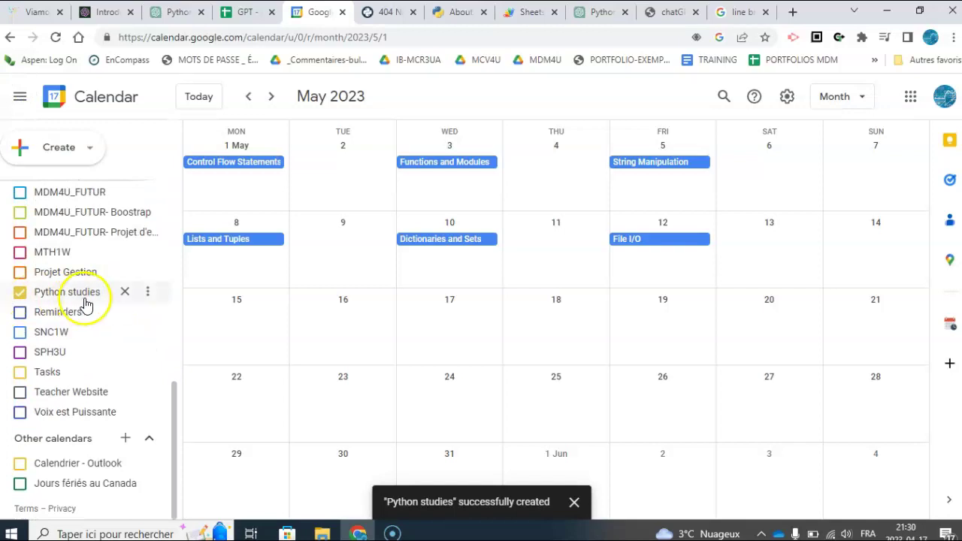
pyautogui.scroll(3, 75, 251)
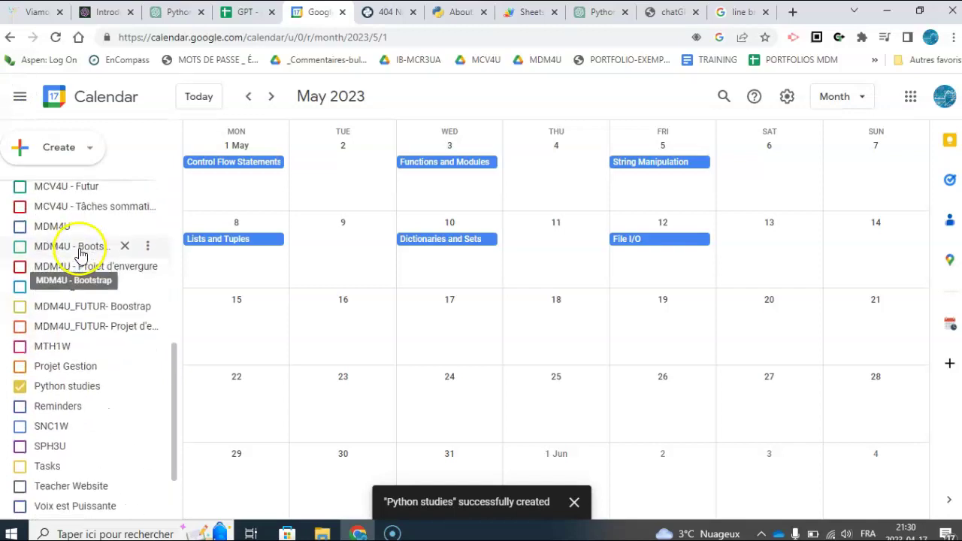
pyautogui.scroll(3, 60, 237)
pyautogui.click(21, 266)
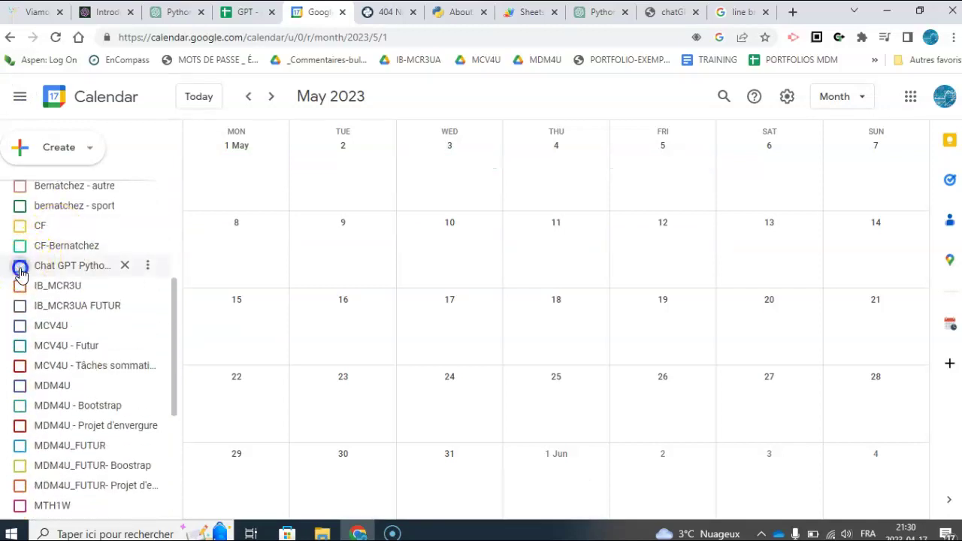
pyautogui.scroll(-5, 68, 357)
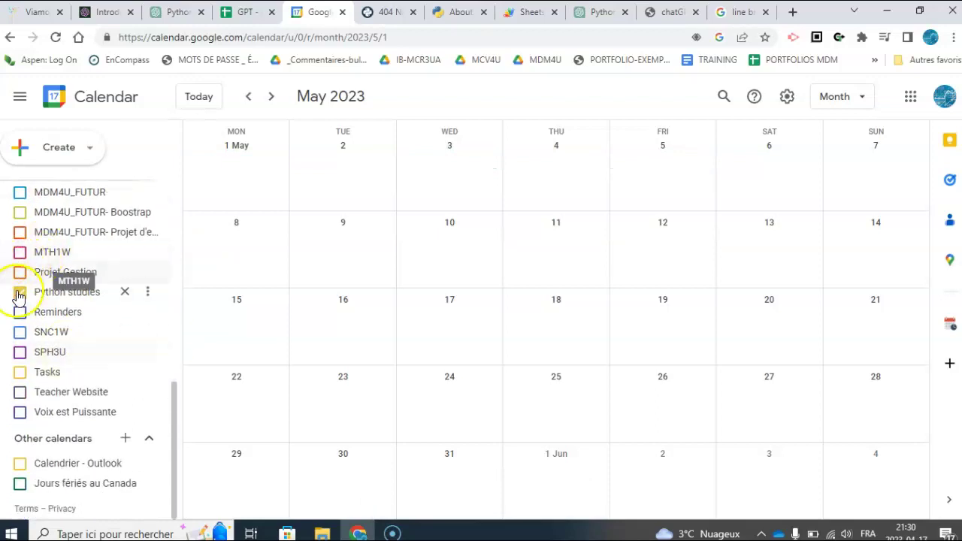
# - Open the Python studies calendar's settings and select its Calendar ID
pyautogui.click(149, 296)
pyautogui.click(208, 359)
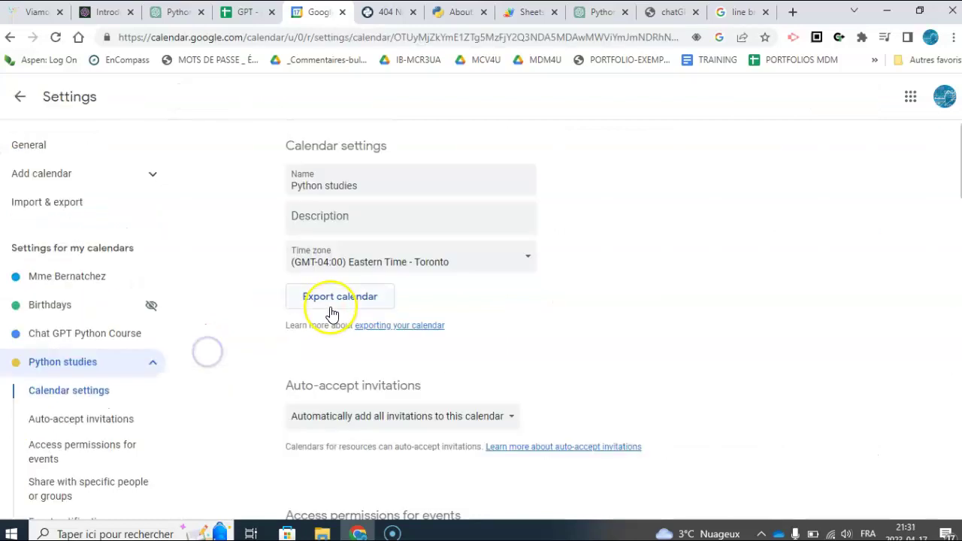
pyautogui.scroll(-3, 331, 312)
pyautogui.scroll(-10, 332, 313)
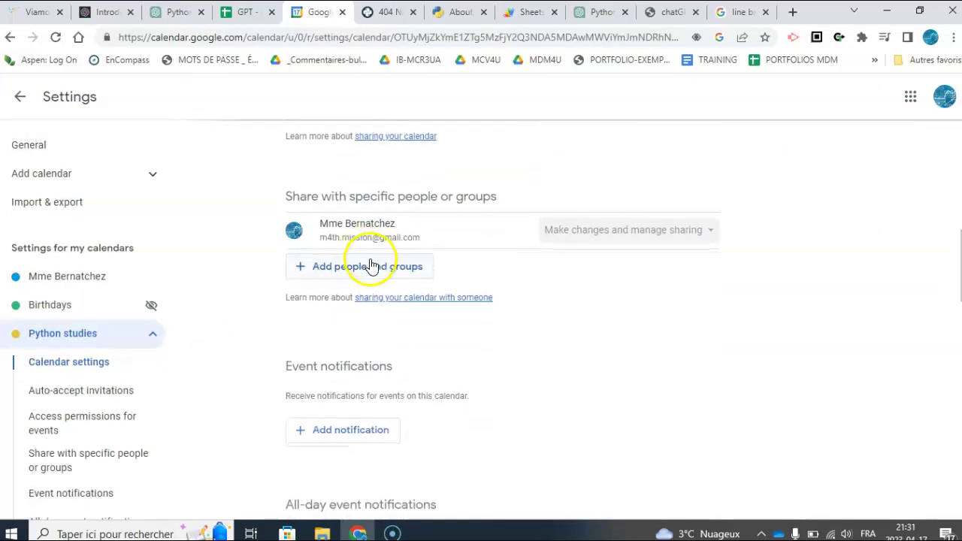
pyautogui.scroll(-4, 368, 262)
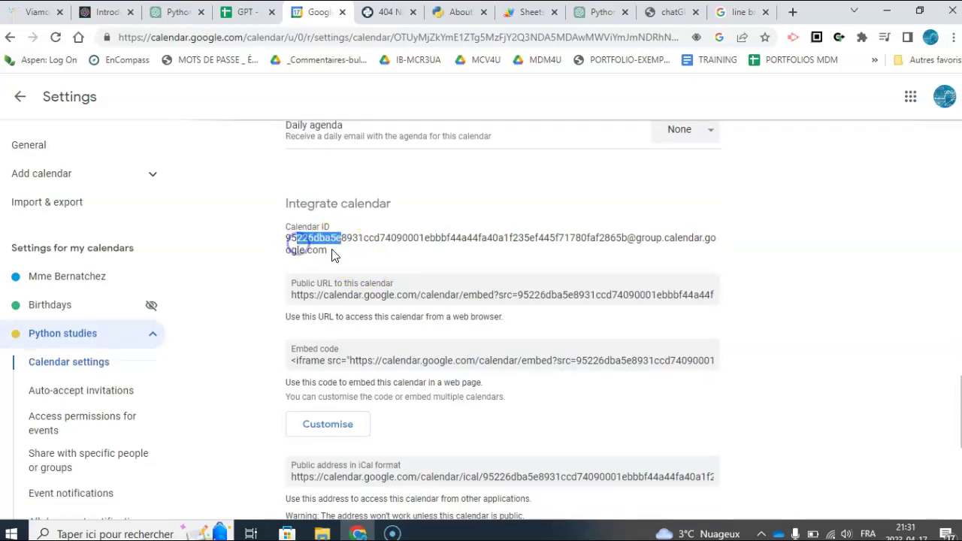
pyautogui.moveTo(285, 245); pyautogui.dragTo(281, 240)
pyautogui.hotkey('ctrl', 'c')
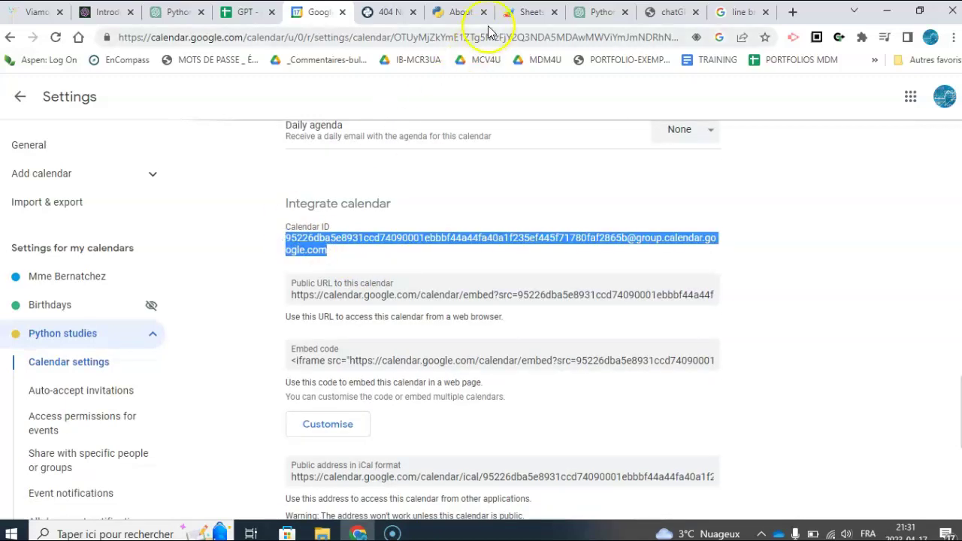
# - Paste the Python studies calendar ID into line 4 and run createEventsFromSheet
pyautogui.click(530, 12)
pyautogui.hotkey('ctrl', 'v')
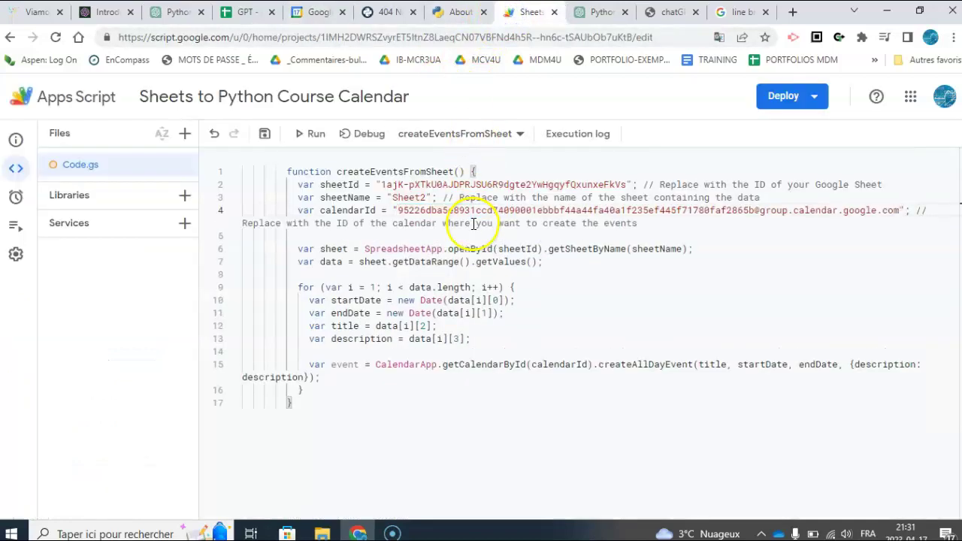
pyautogui.click(427, 403)
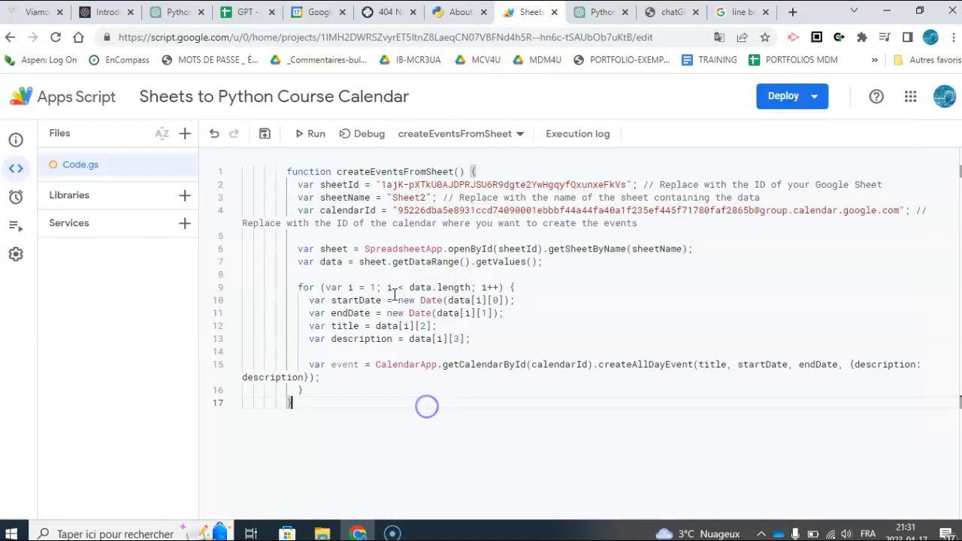
pyautogui.click(319, 141)
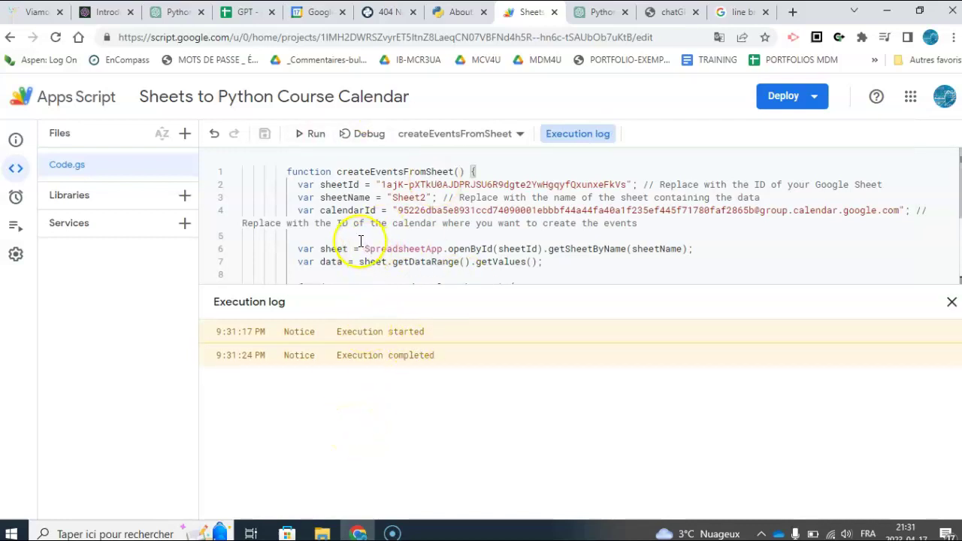
# - Return to the May 2023 month view and view the Introduction, then Variables, event details
pyautogui.click(308, 16)
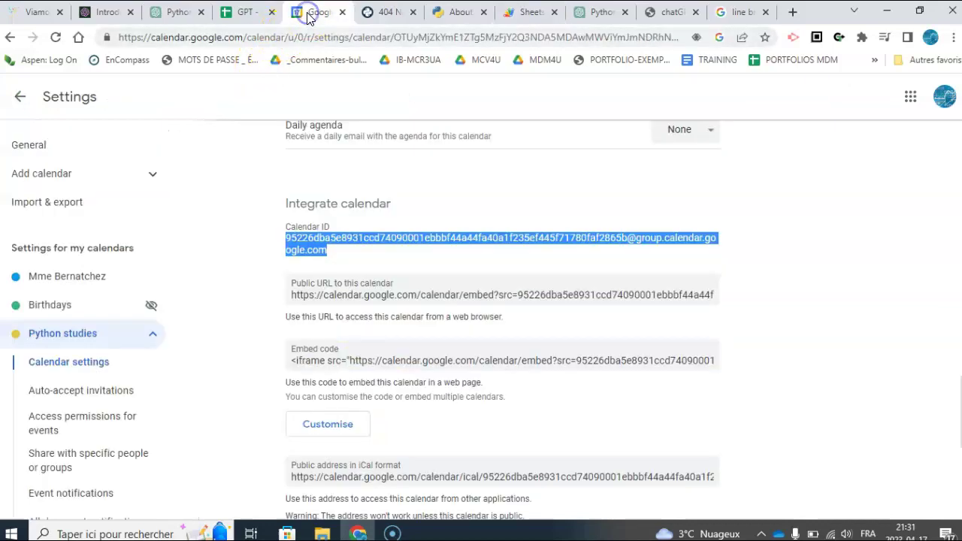
pyautogui.click(18, 100)
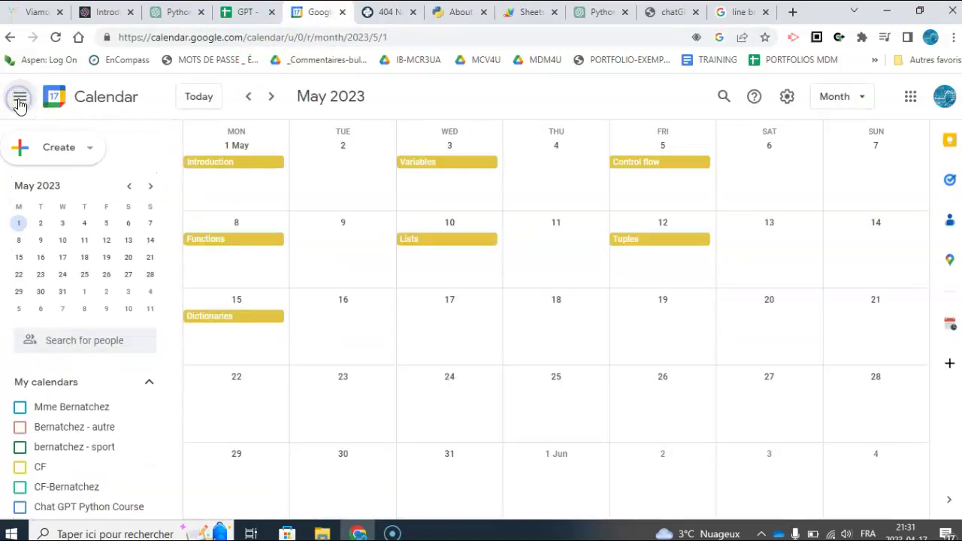
pyautogui.click(250, 108)
pyautogui.click(275, 99)
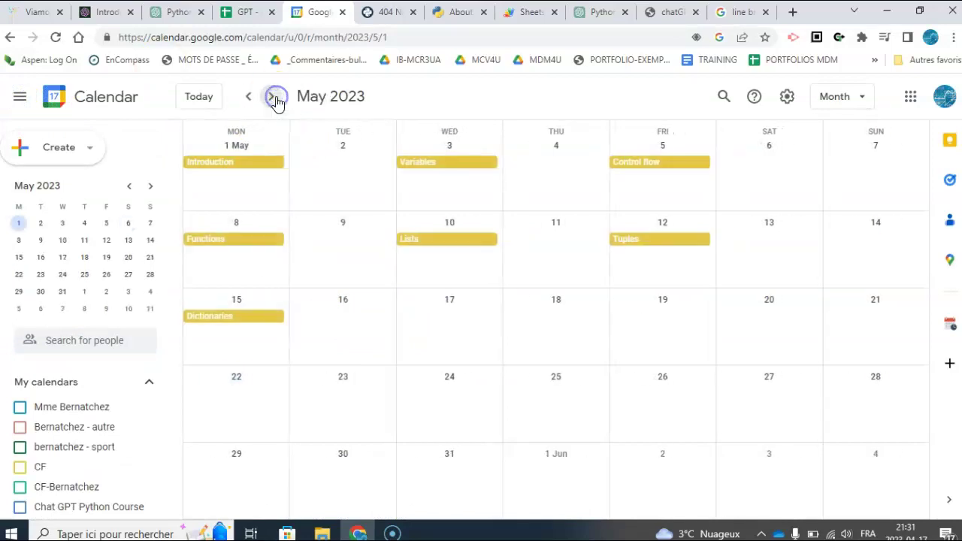
pyautogui.click(253, 164)
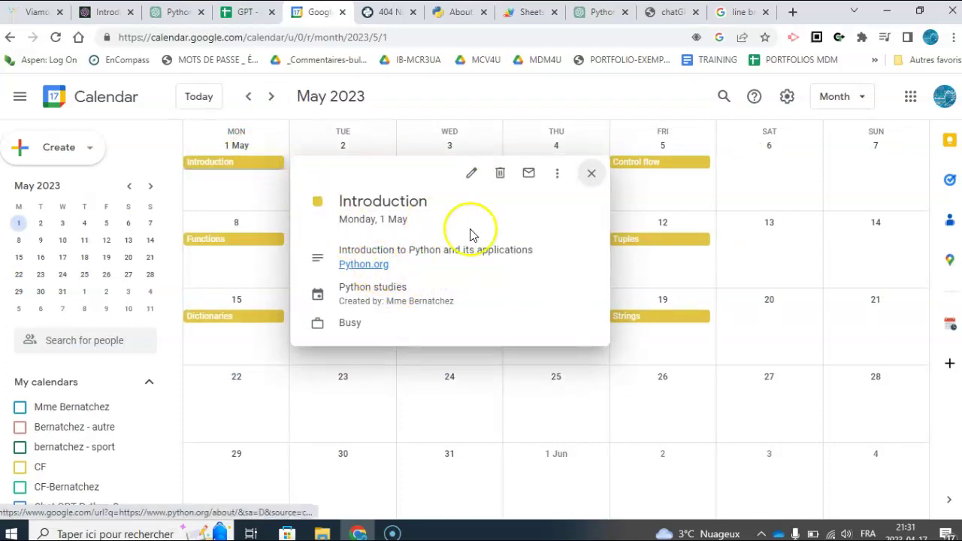
pyautogui.click(592, 173)
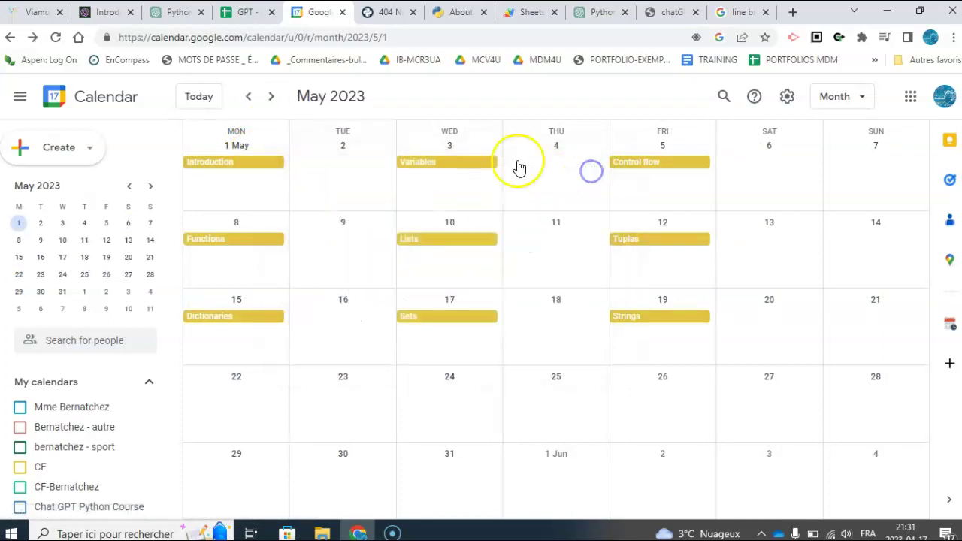
pyautogui.click(473, 167)
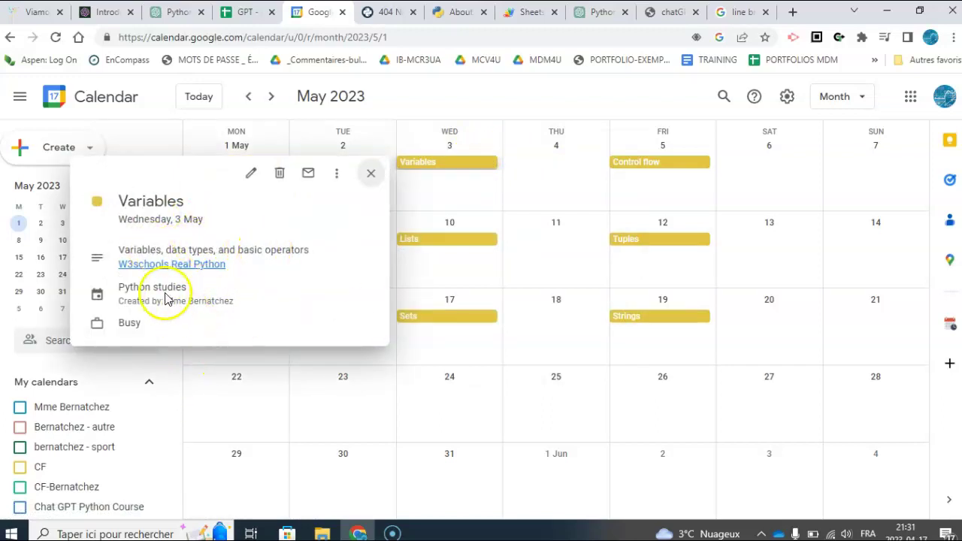
# - Follow the Variables event's W3schools link and scroll through the Python Variables code examples
pyautogui.click(154, 266)
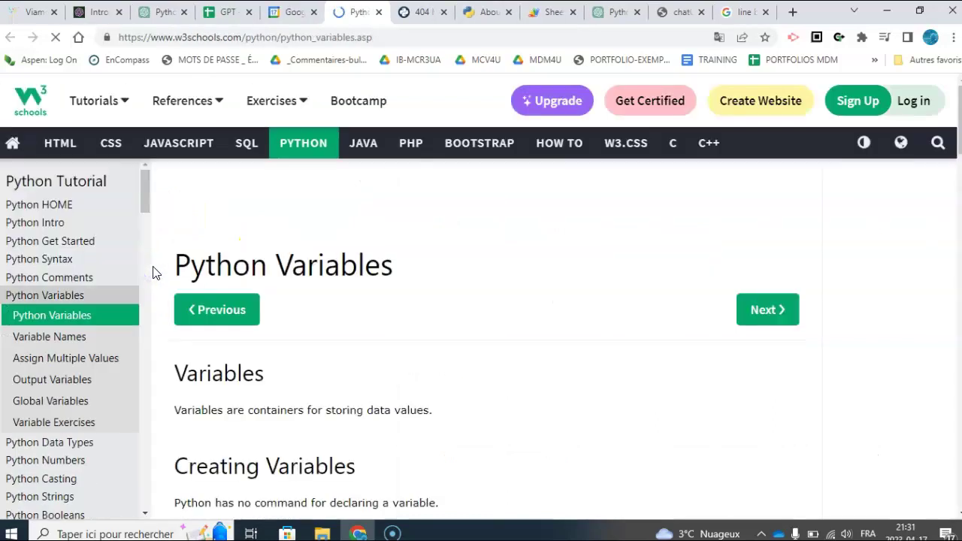
pyautogui.moveTo(242, 376); pyautogui.dragTo(207, 374)
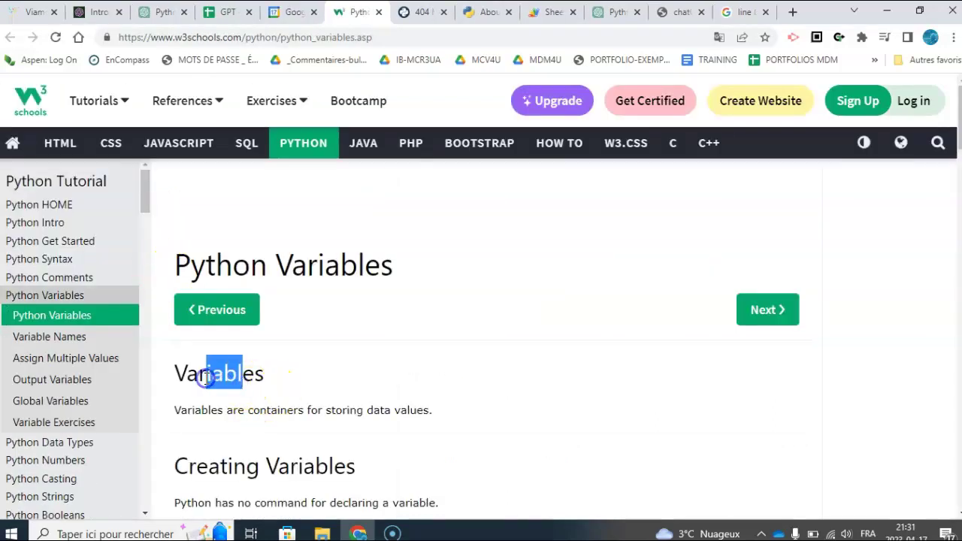
pyautogui.scroll(-3, 336, 386)
pyautogui.scroll(-2, 336, 386)
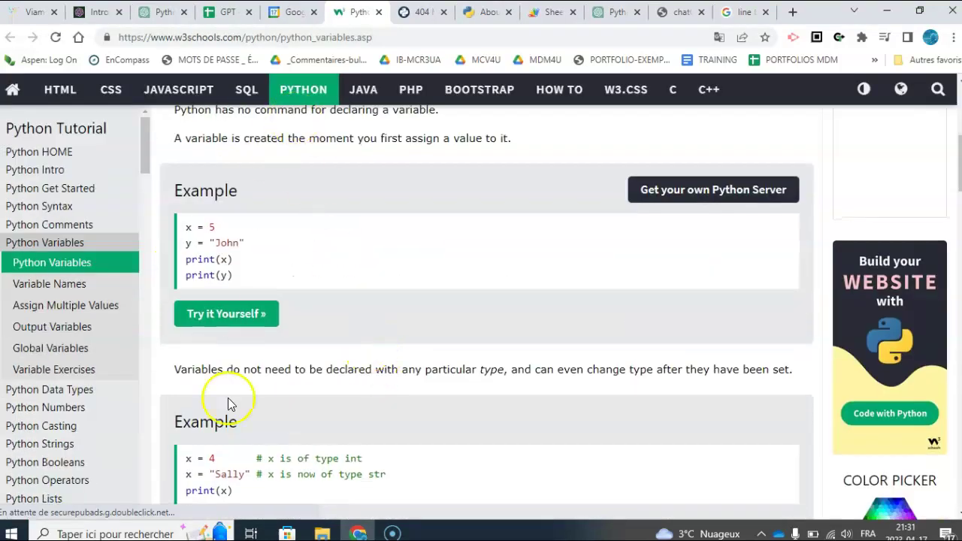
pyautogui.scroll(-2, 303, 404)
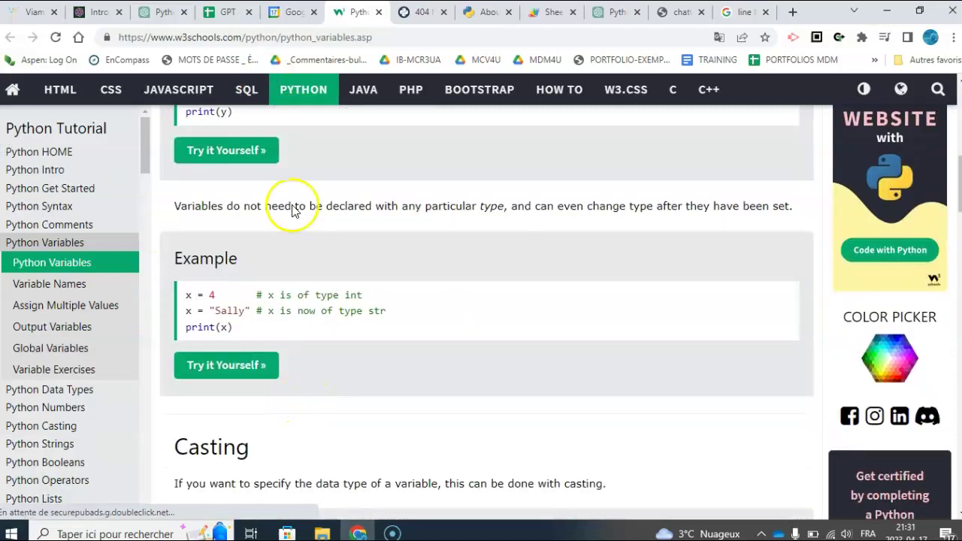
pyautogui.moveTo(287, 377); pyautogui.dragTo(338, 262)
# - Return to Google Calendar and close the Variables event popup
pyautogui.click(290, 15)
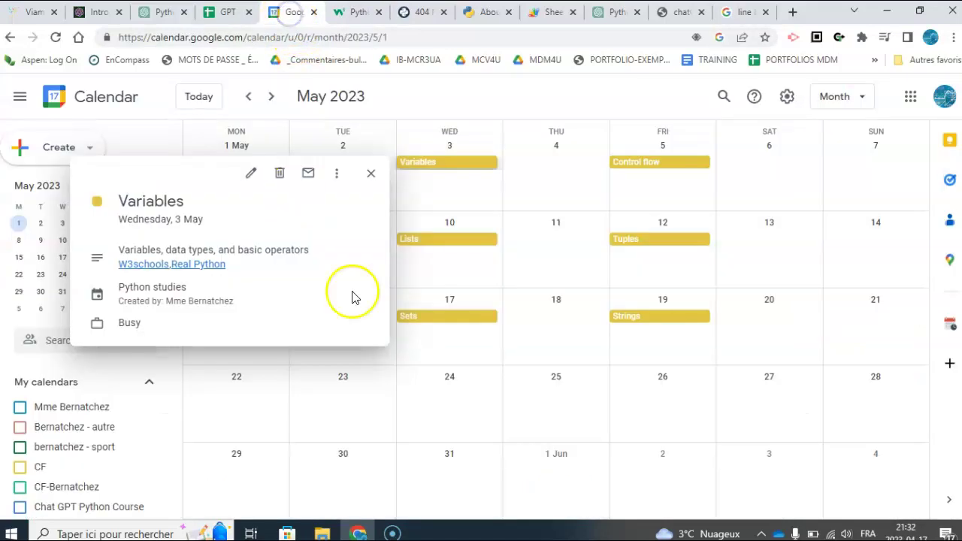
pyautogui.click(371, 174)
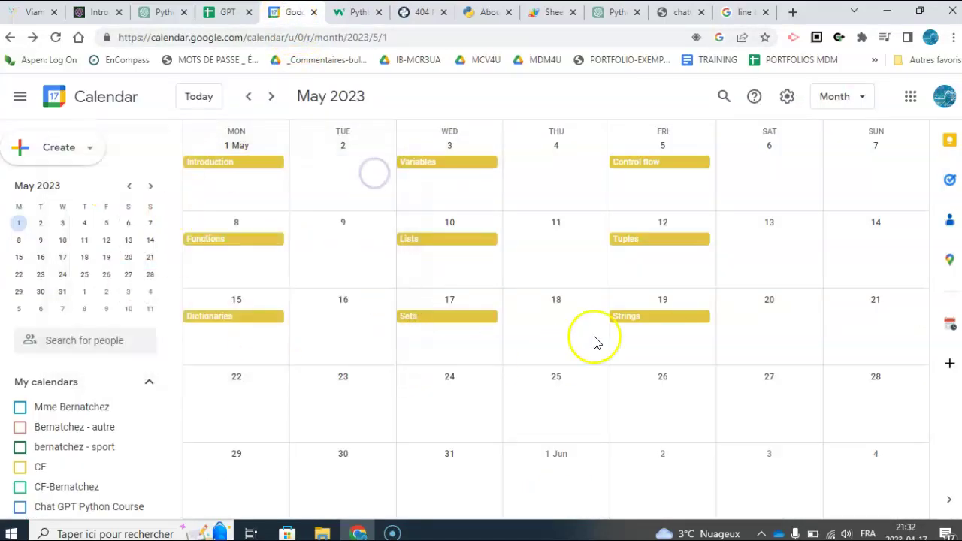